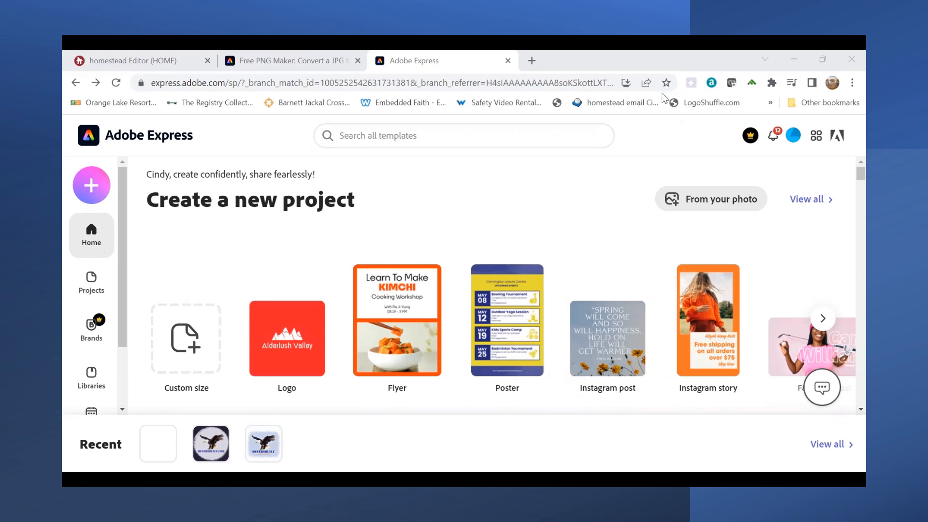
# - Start a new blank project using the standard Square size
pyautogui.click(183, 341)
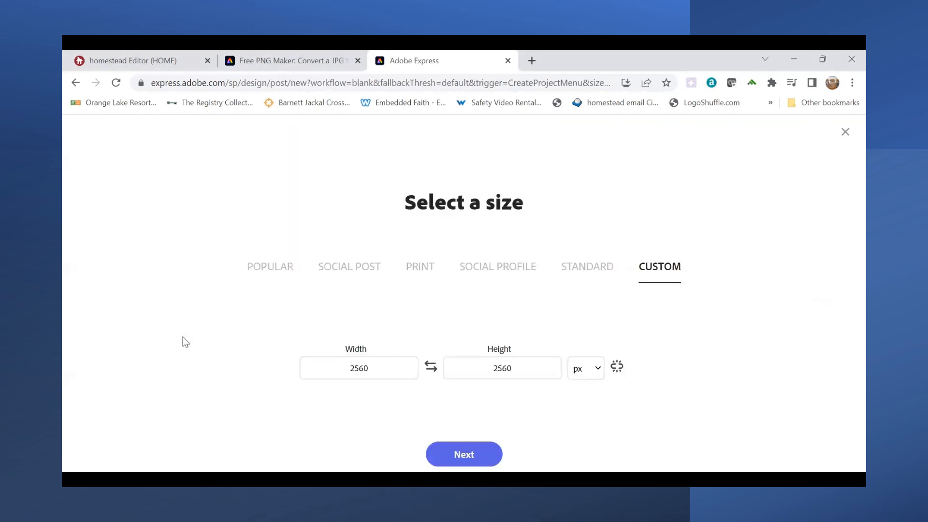
pyautogui.click(586, 270)
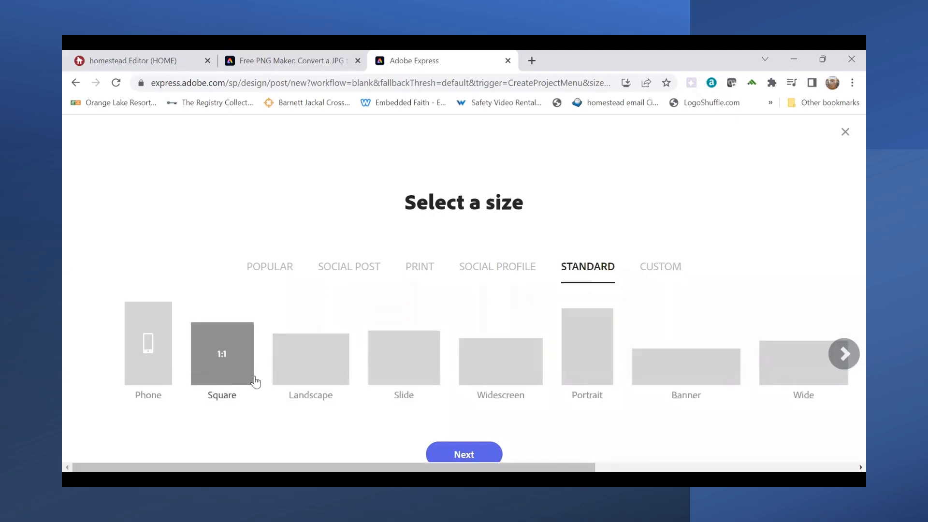
pyautogui.click(460, 456)
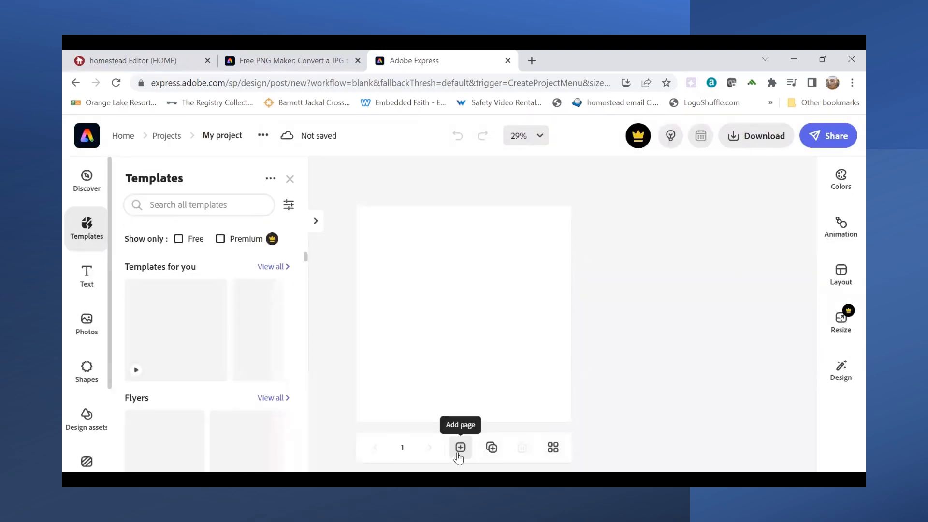
# - Upload the "eagle 6" photo from the meyersbuilt folder on the Desktop onto the canvas
pyautogui.click(97, 330)
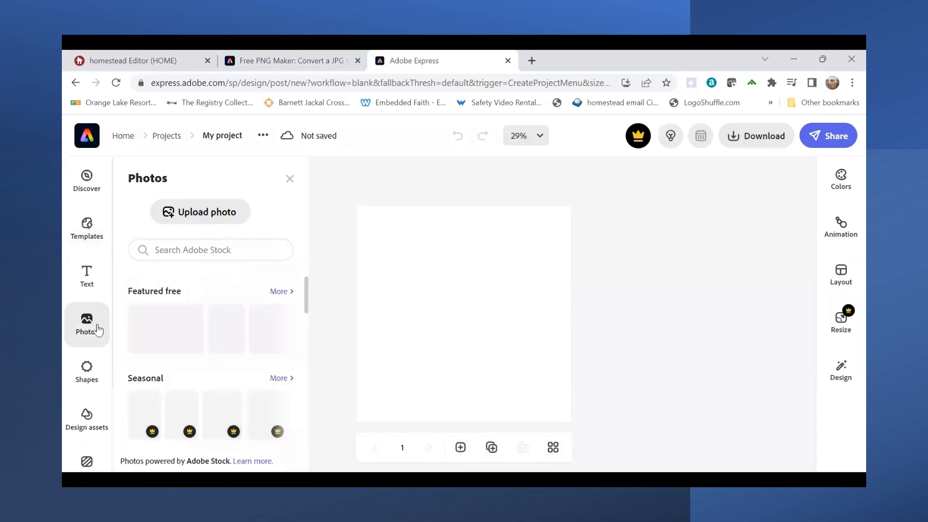
pyautogui.click(202, 217)
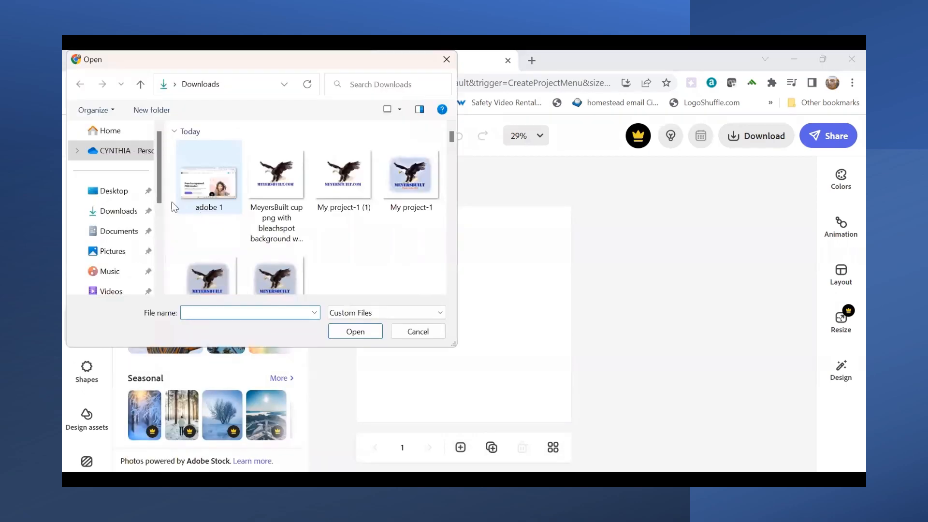
pyautogui.click(121, 193)
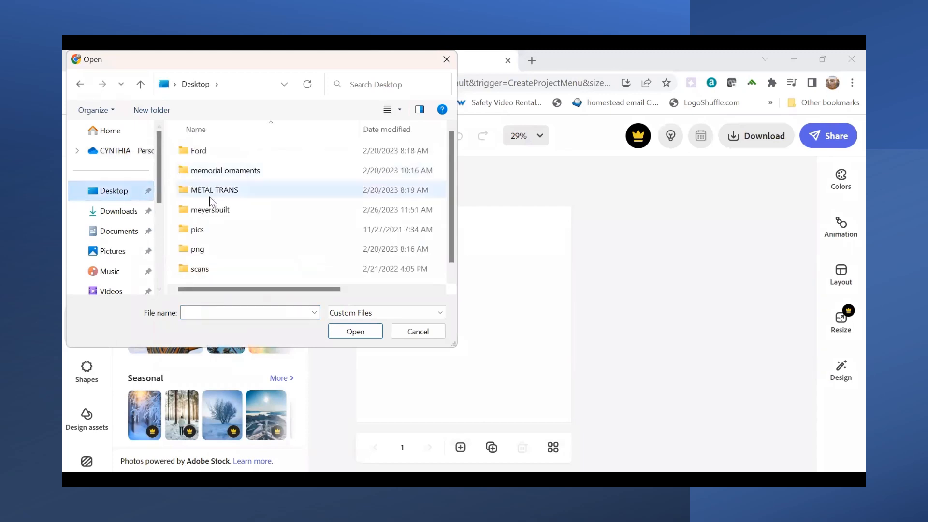
pyautogui.click(215, 209)
pyautogui.doubleClick(215, 208)
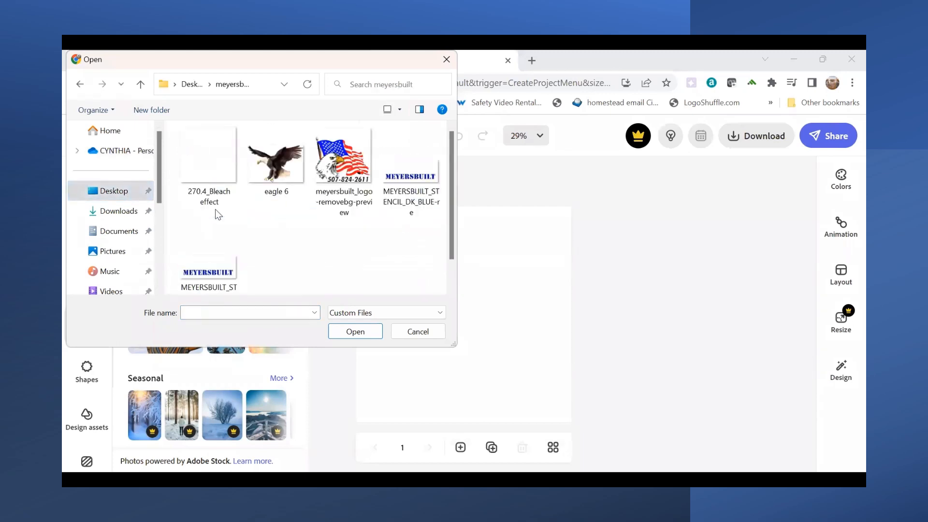
pyautogui.click(211, 172)
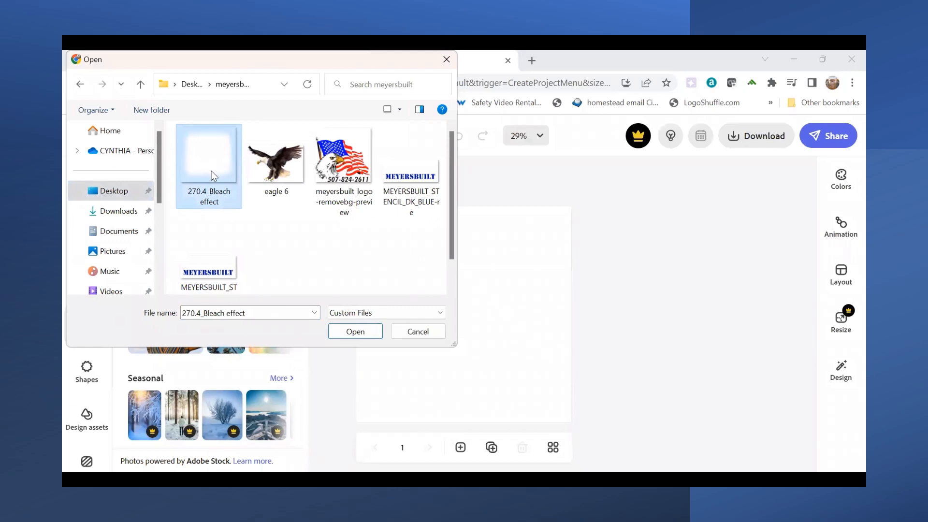
pyautogui.click(287, 164)
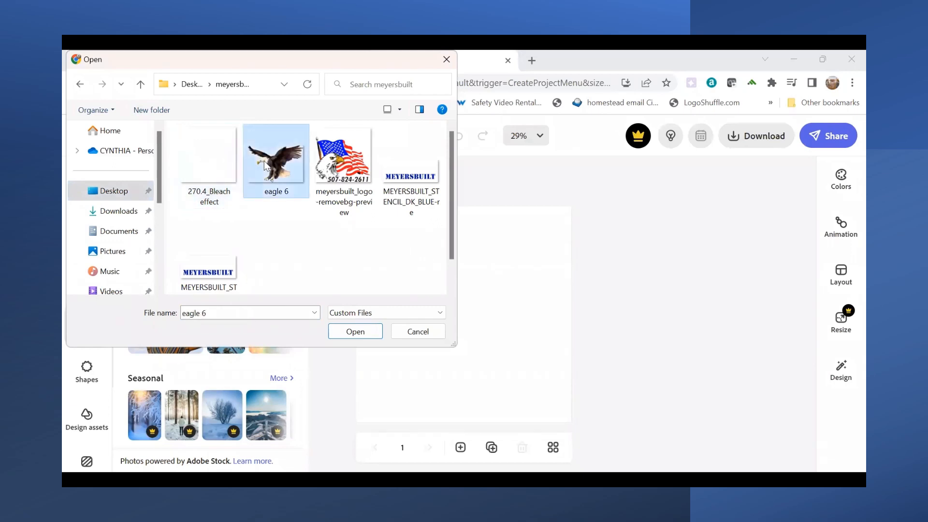
pyautogui.click(333, 165)
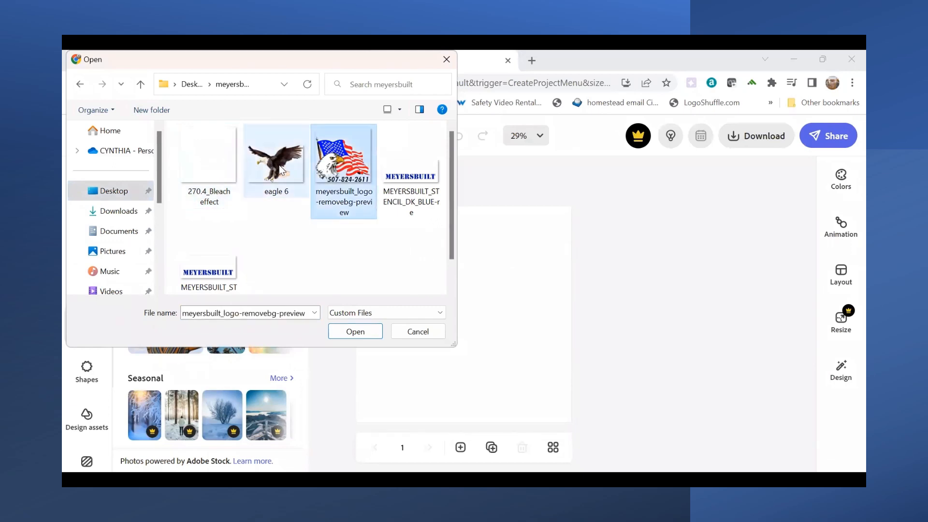
pyautogui.click(229, 171)
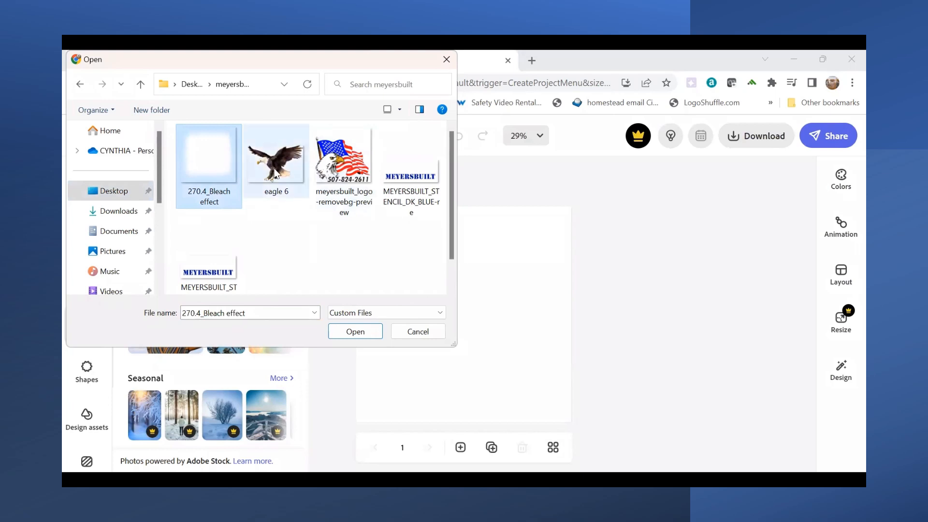
pyautogui.click(275, 173)
pyautogui.click(349, 326)
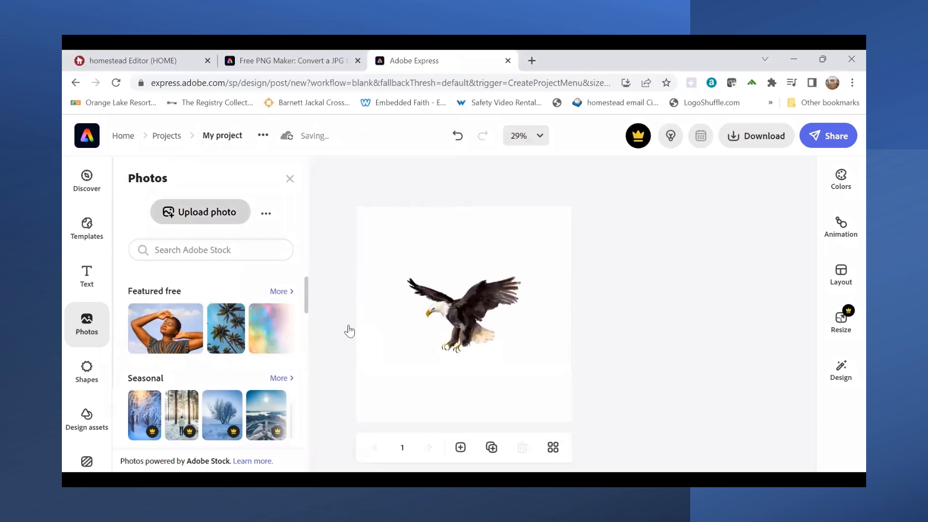
# - Upload the "270.4_Bleach effect" image from the meyersbuilt folder onto the canvas
pyautogui.click(99, 325)
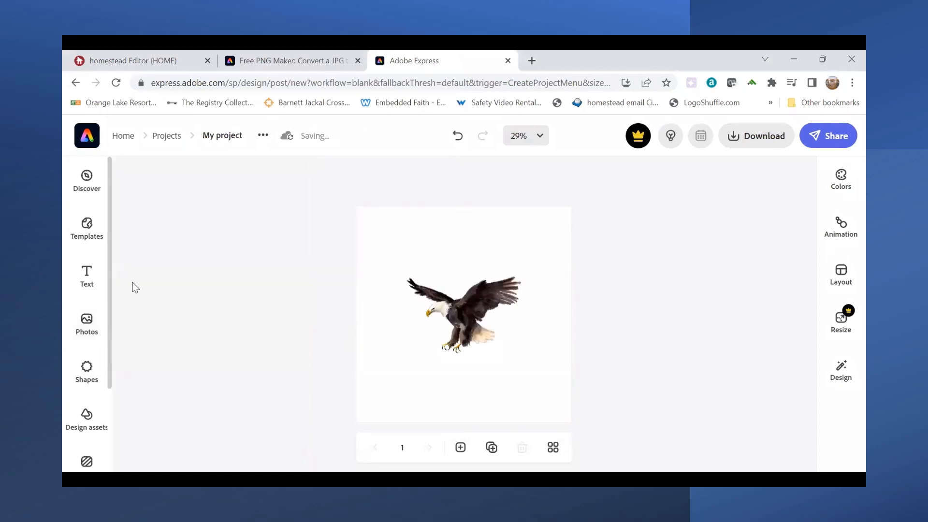
pyautogui.click(87, 320)
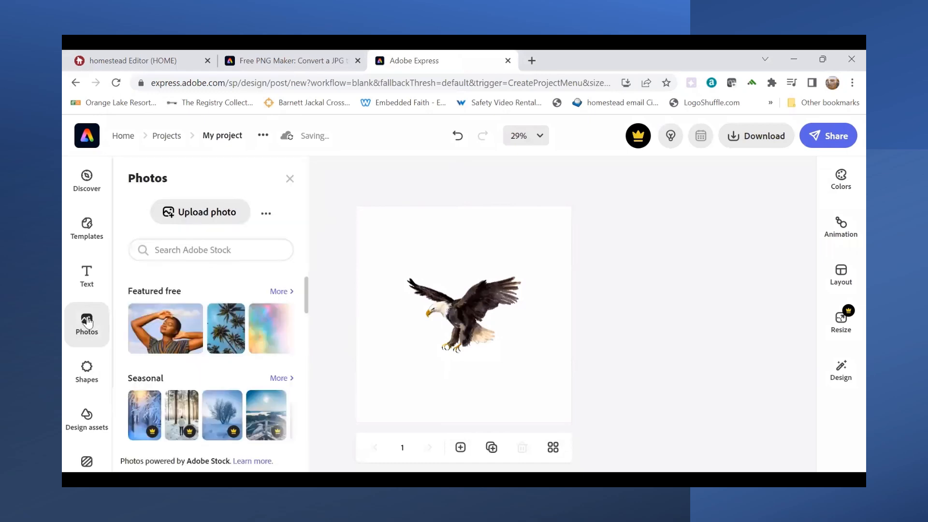
pyautogui.click(202, 215)
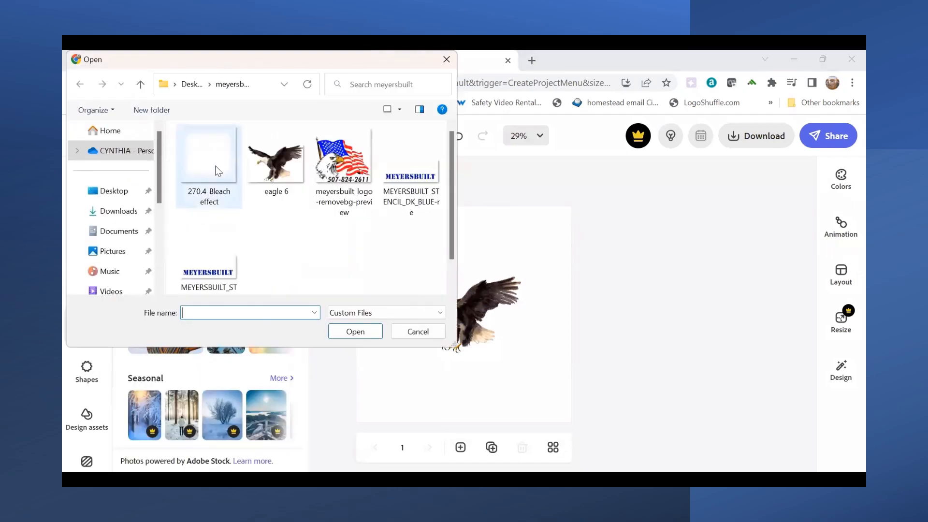
pyautogui.doubleClick(215, 165)
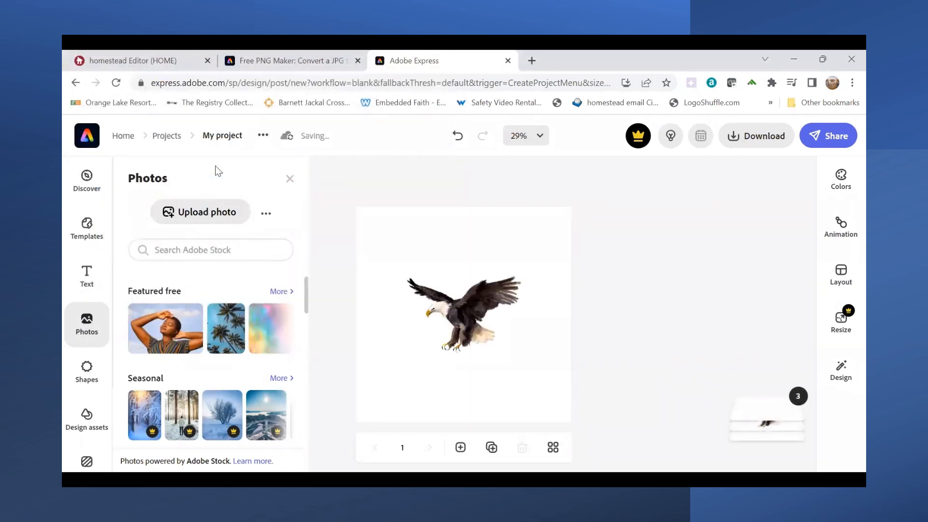
# - Set the page background to the suggested solid cream color #F5E9BE
pyautogui.click(517, 335)
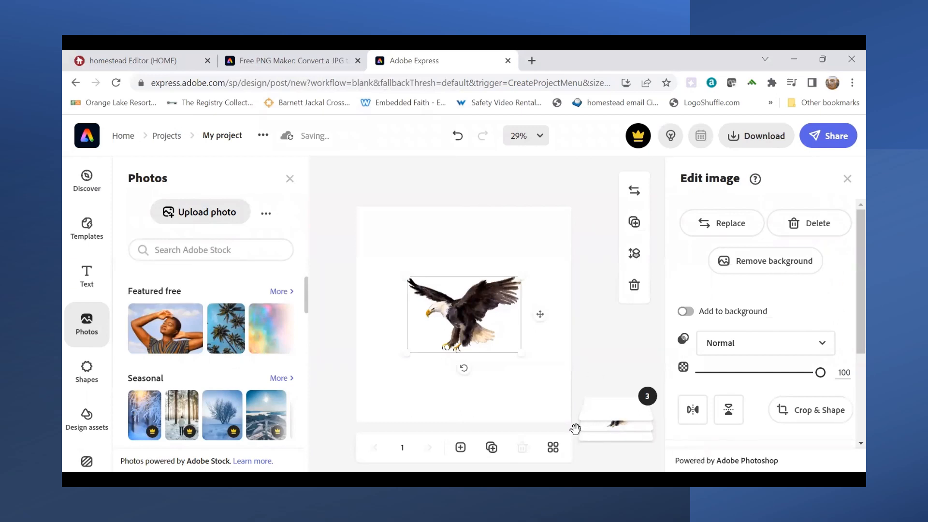
pyautogui.click(550, 406)
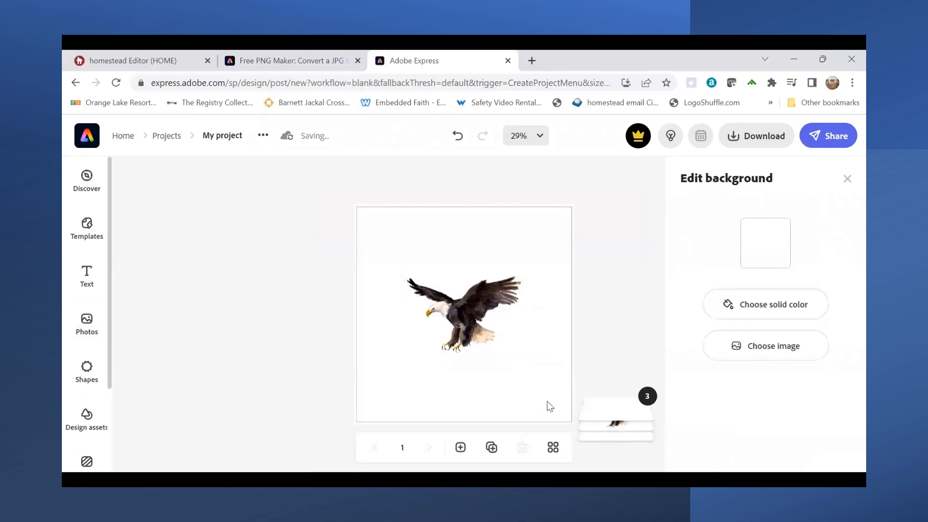
pyautogui.click(793, 306)
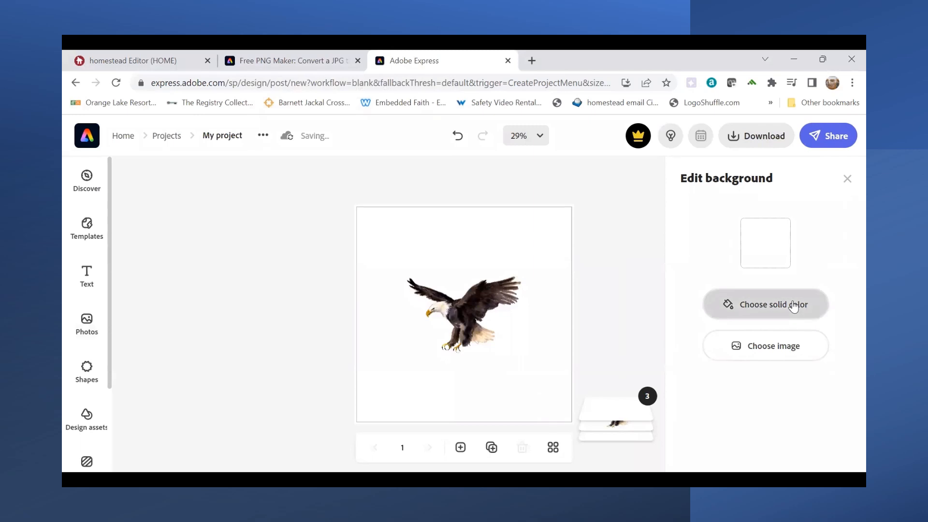
pyautogui.click(648, 225)
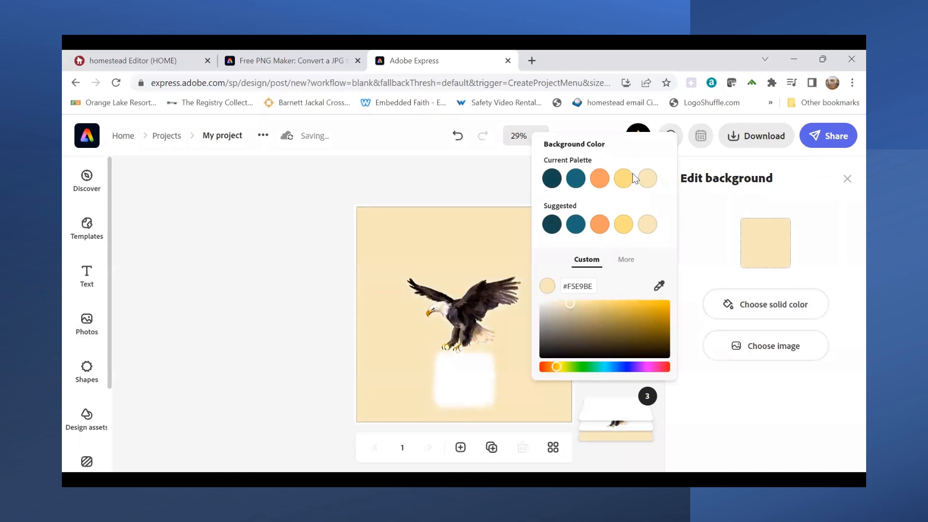
# - Enlarge the bleach-effect image to cover the page and try removing its background
pyautogui.click(470, 365)
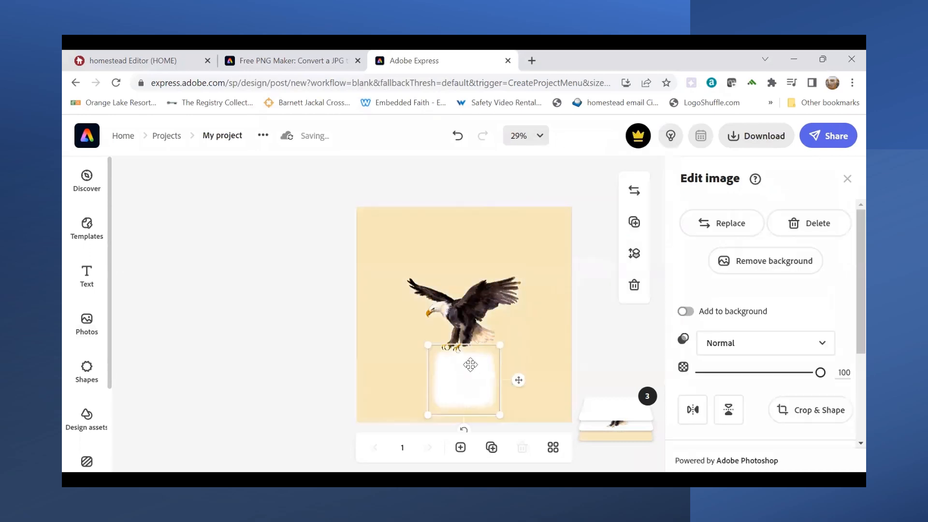
pyautogui.moveTo(503, 341); pyautogui.dragTo(497, 189)
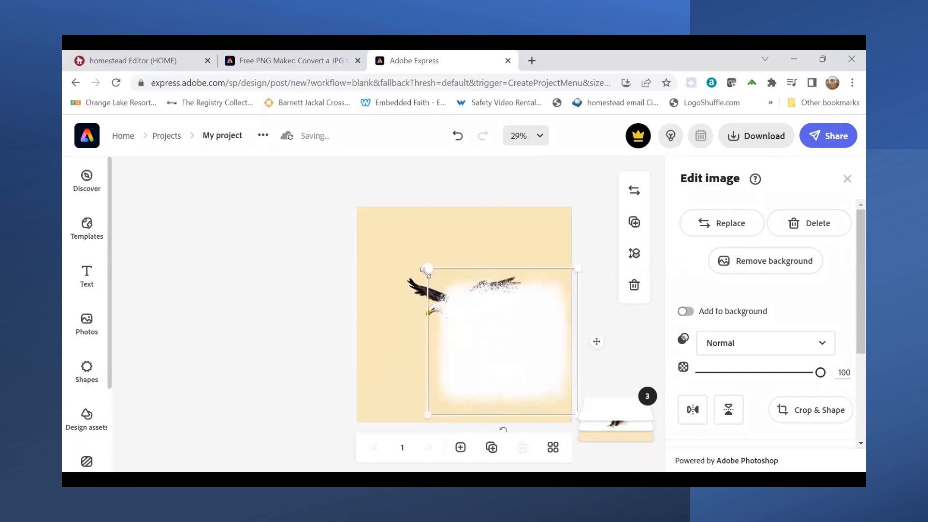
pyautogui.moveTo(425, 265); pyautogui.dragTo(339, 226)
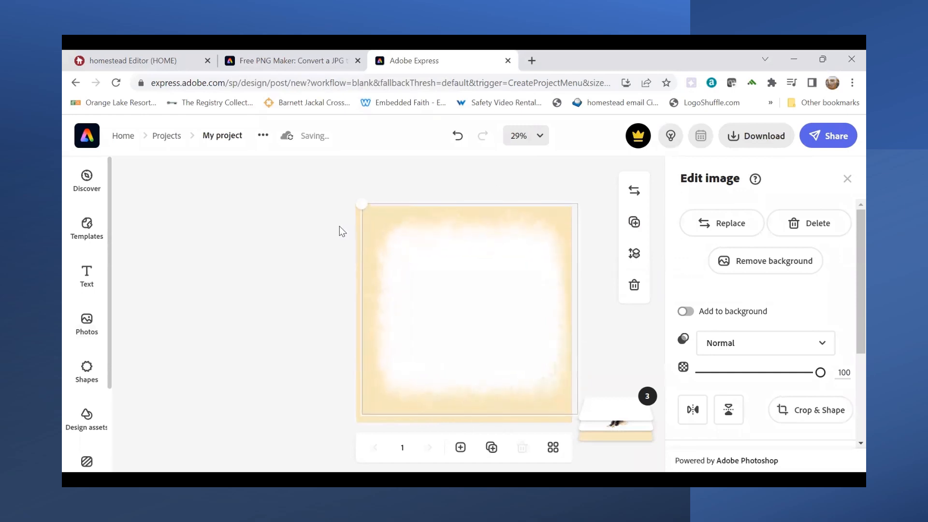
pyautogui.moveTo(419, 308); pyautogui.dragTo(408, 319)
pyautogui.click(752, 270)
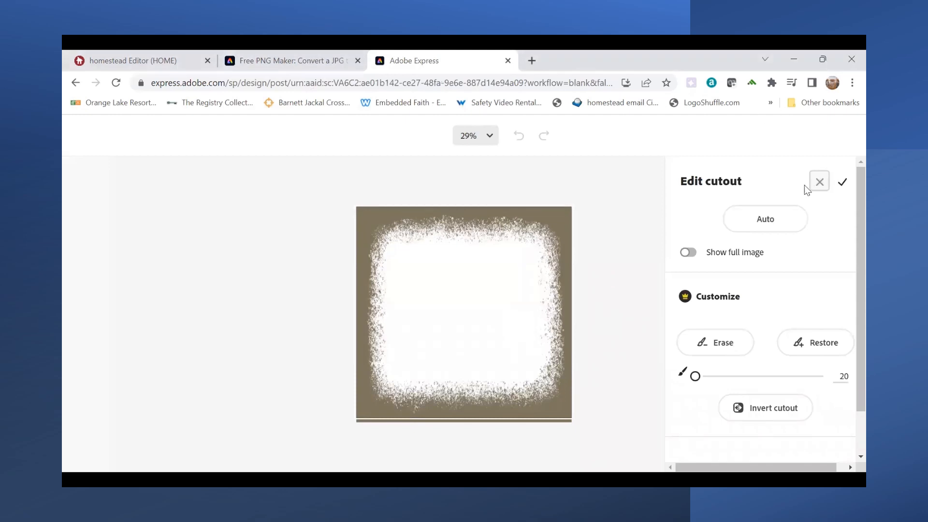
pyautogui.click(820, 183)
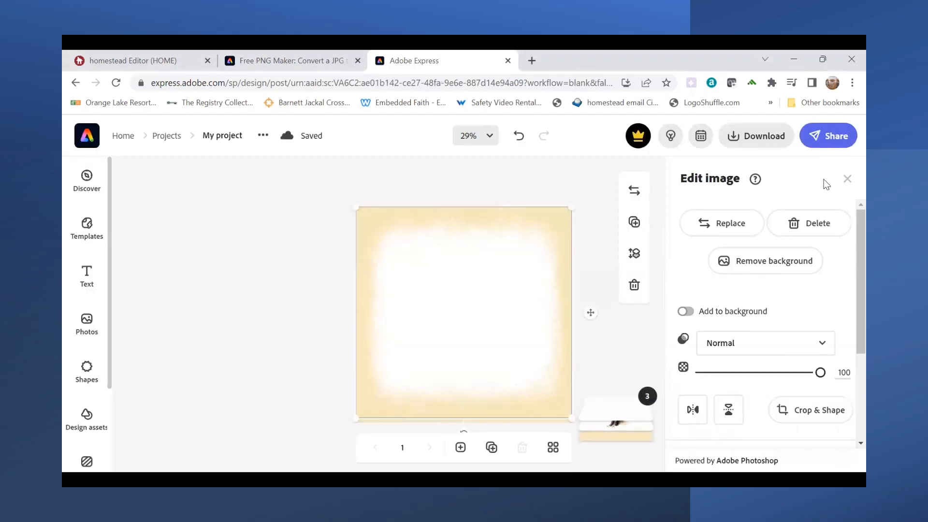
# - Undo the bleach-effect image's repositioning and enlargement, along with the background color change
pyautogui.click(519, 136)
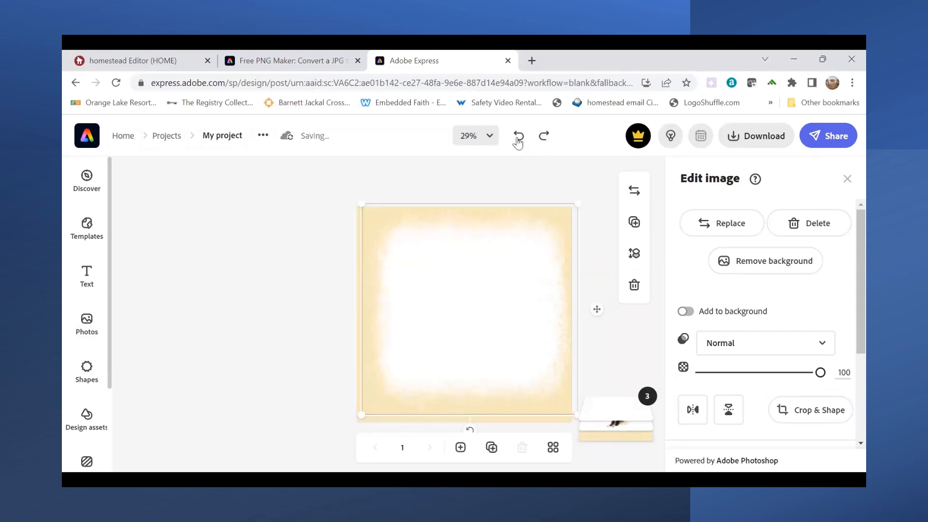
pyautogui.click(518, 136)
pyautogui.click(518, 137)
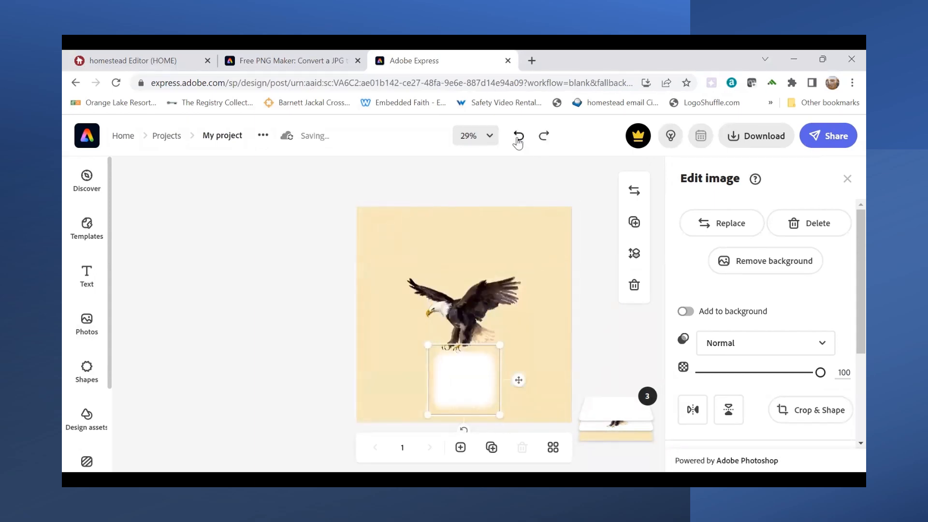
pyautogui.click(519, 137)
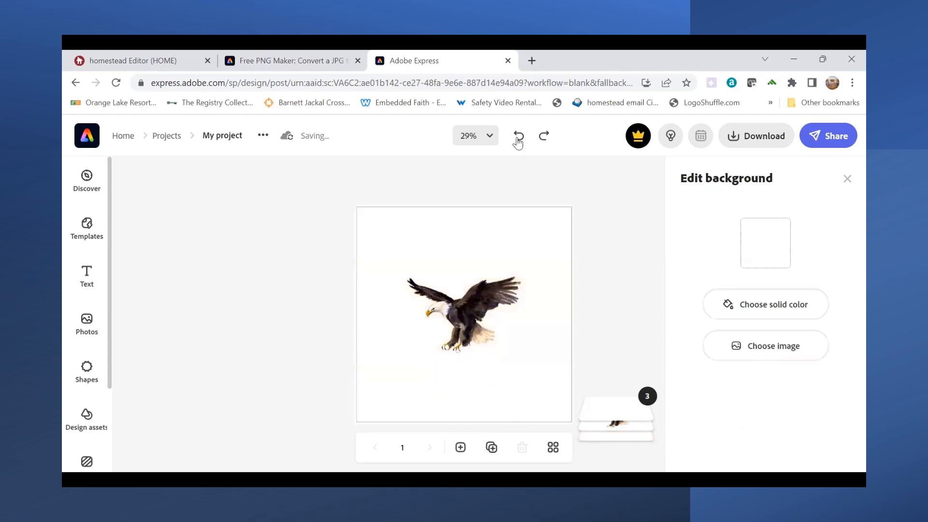
# - Enlarge and center the bleach-effect image to nearly fill the page, and send it to the back behind the eagle
pyautogui.click(471, 378)
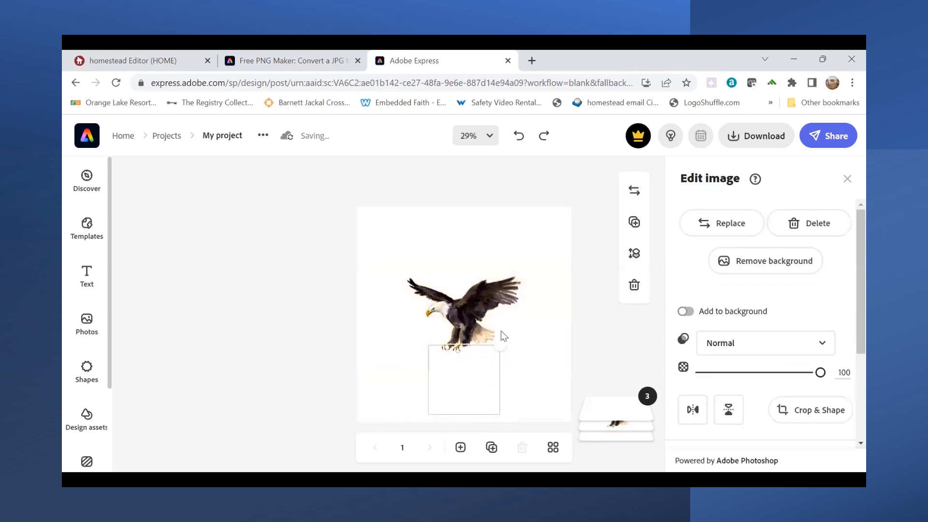
pyautogui.moveTo(503, 336); pyautogui.dragTo(515, 222)
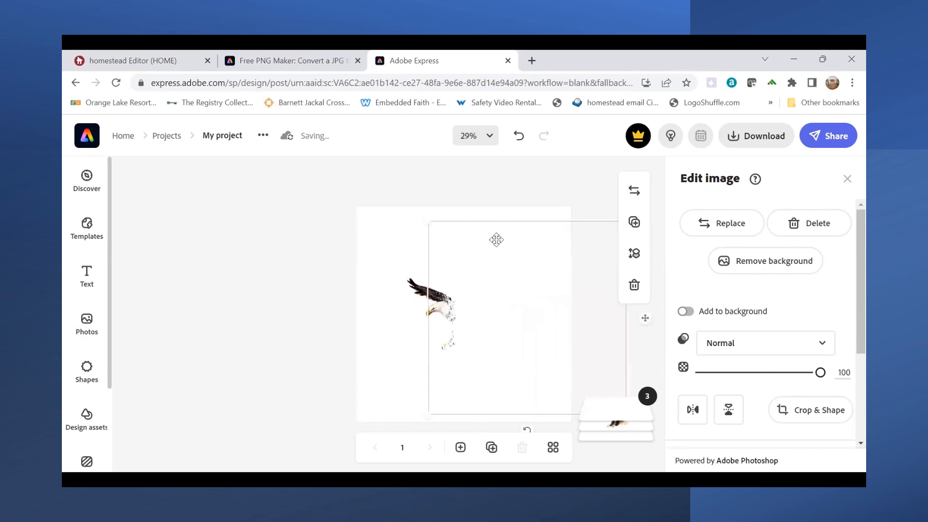
pyautogui.moveTo(493, 282); pyautogui.dragTo(434, 280)
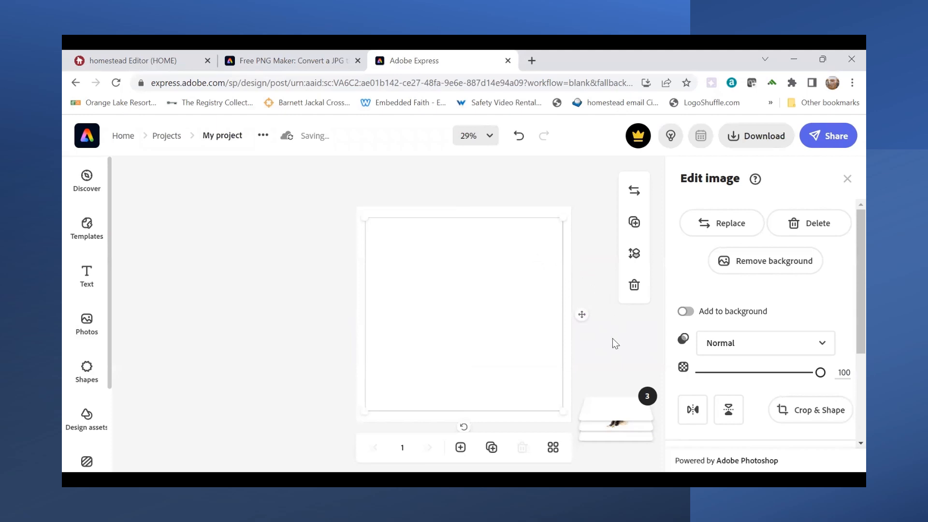
pyautogui.click(634, 255)
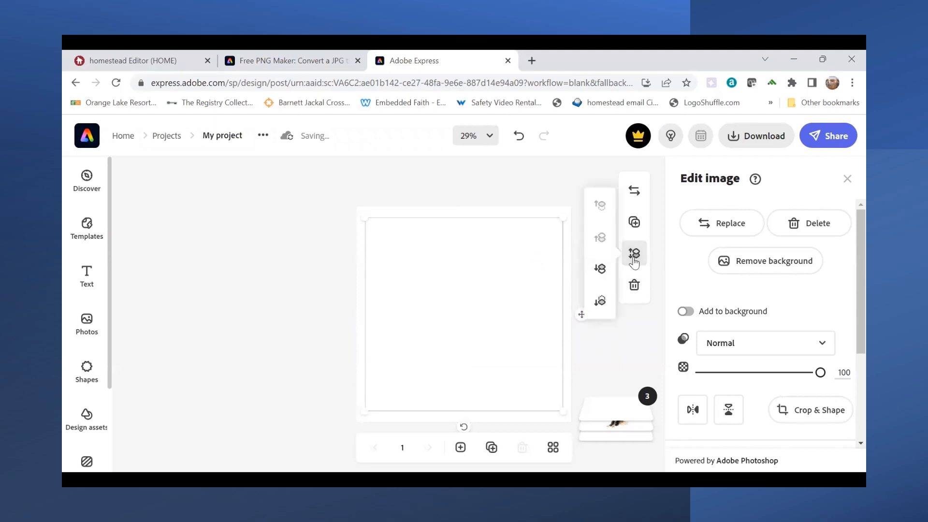
pyautogui.click(600, 302)
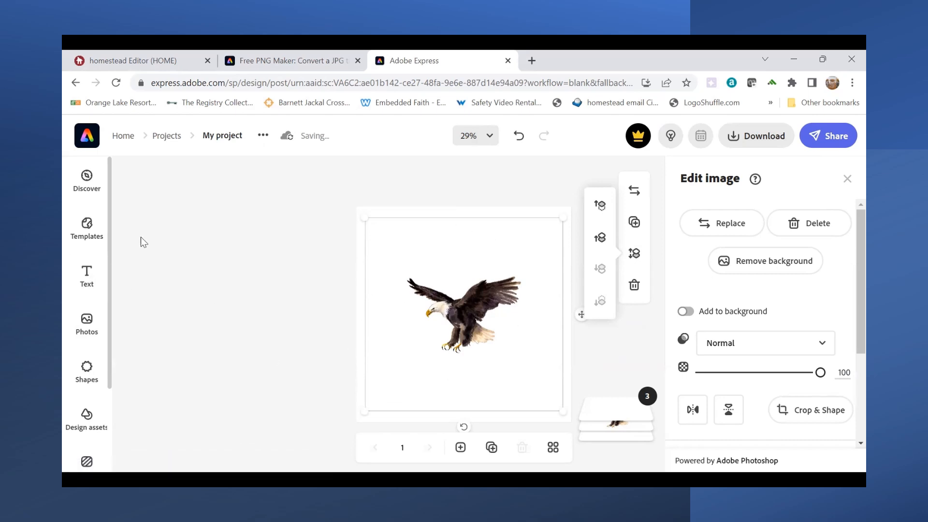
# - Add a new text element to the page reading "MeyersBuilt"
pyautogui.click(87, 284)
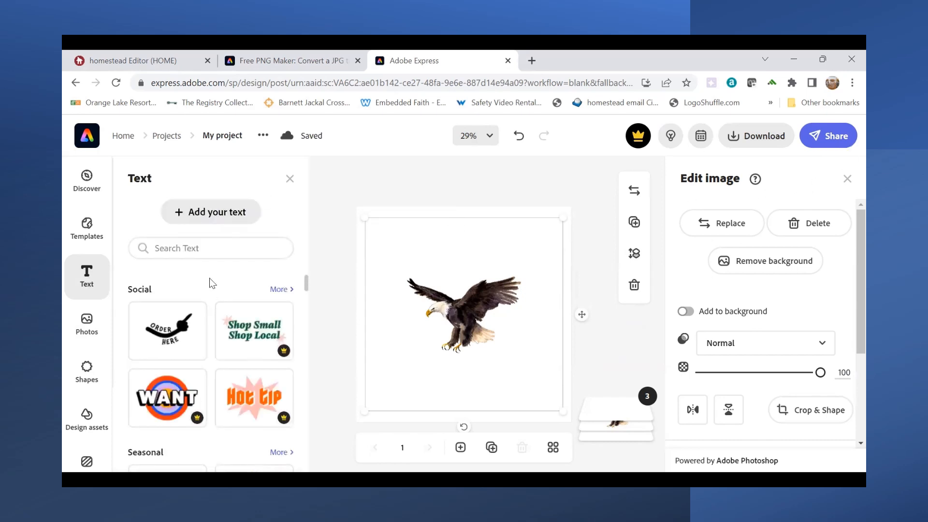
pyautogui.click(201, 213)
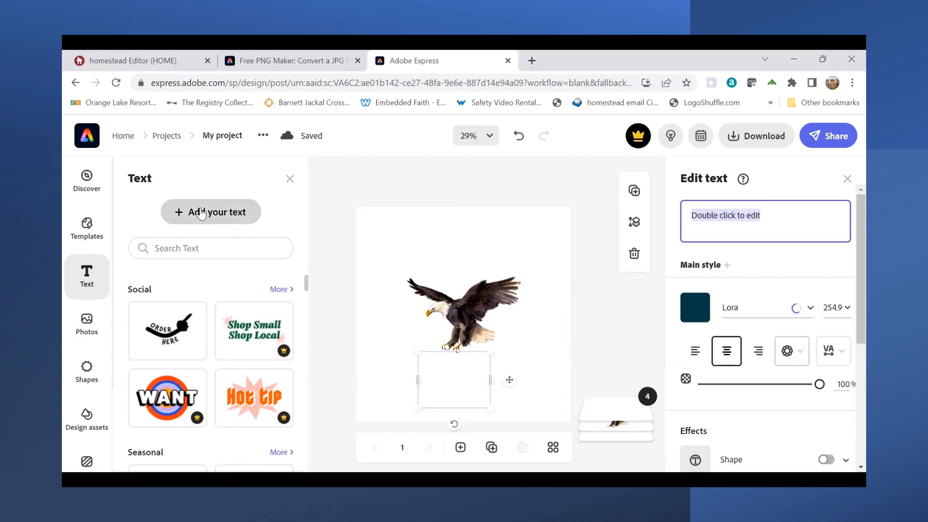
pyautogui.click(739, 230)
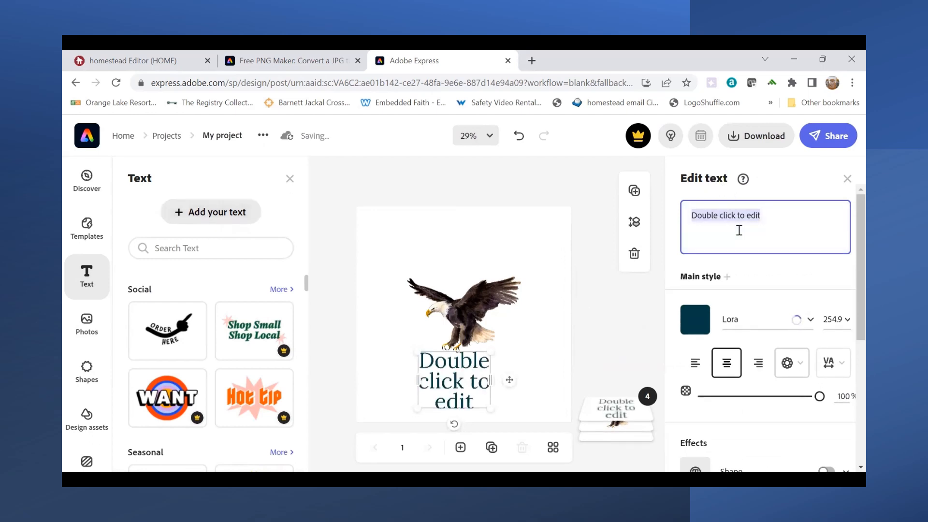
pyautogui.write('Meyer')
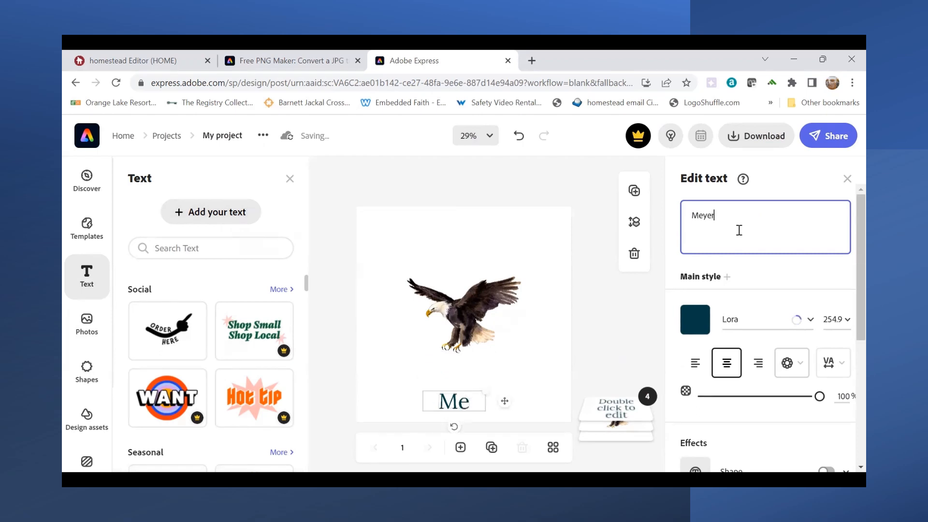
pyautogui.write('sBuilt')
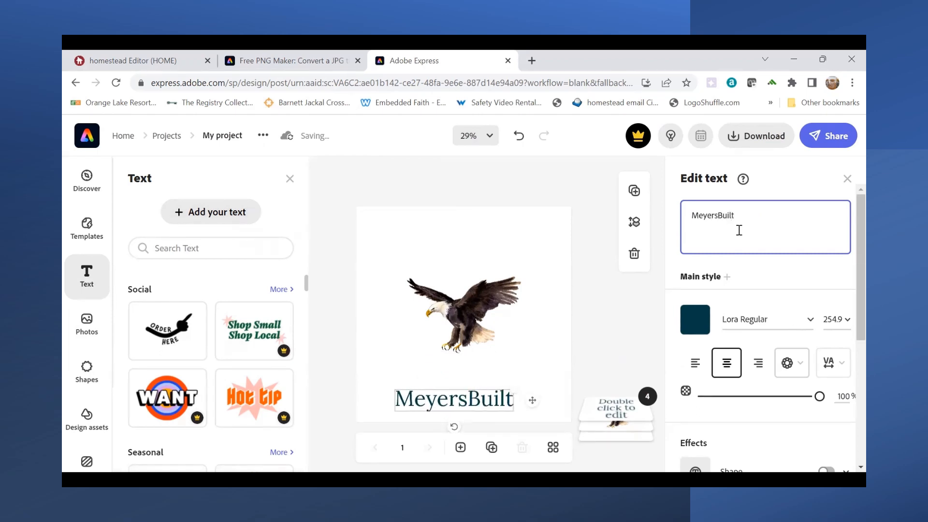
# - Change the font of the MeyersBuilt text to Stencil Std Bold
pyautogui.click(811, 323)
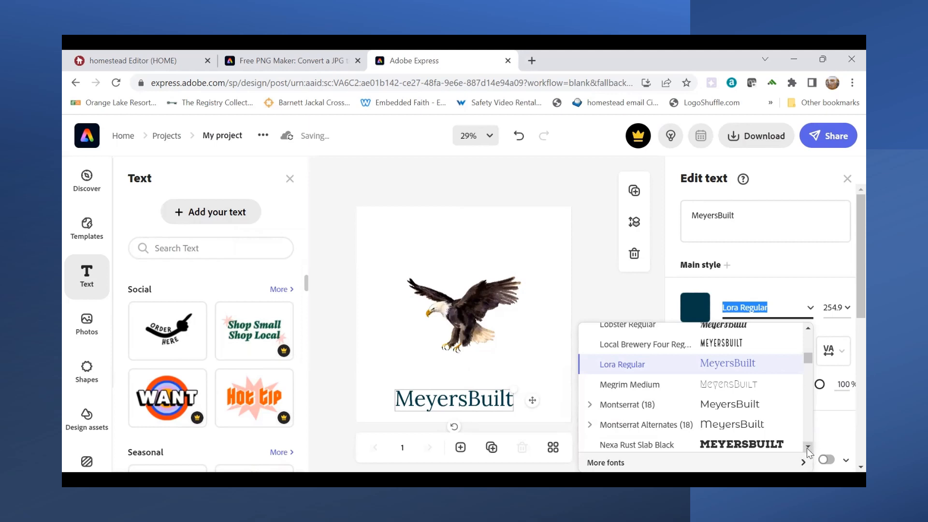
pyautogui.click(807, 448)
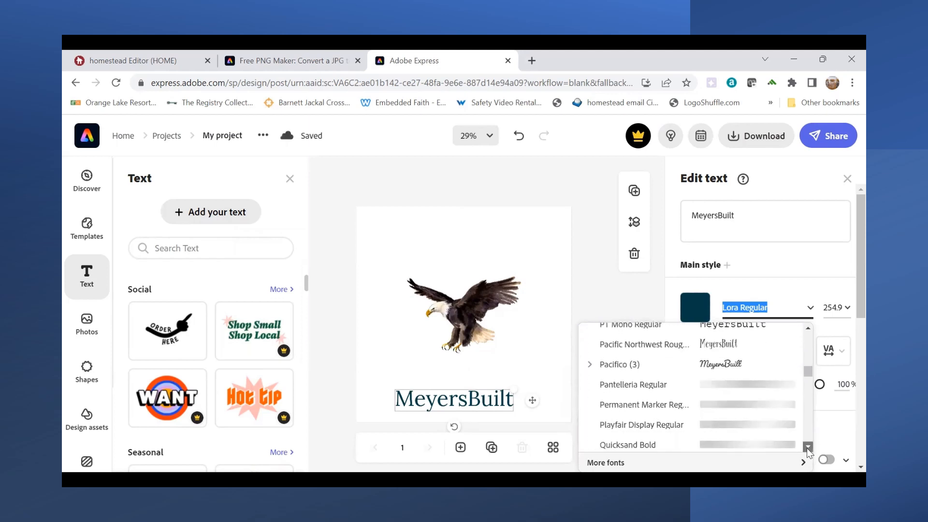
pyautogui.click(807, 448)
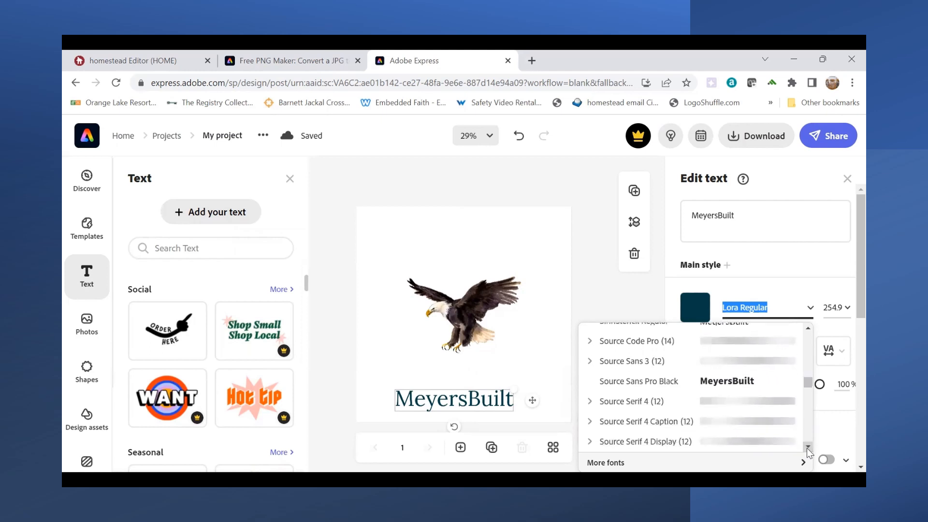
pyautogui.click(807, 448)
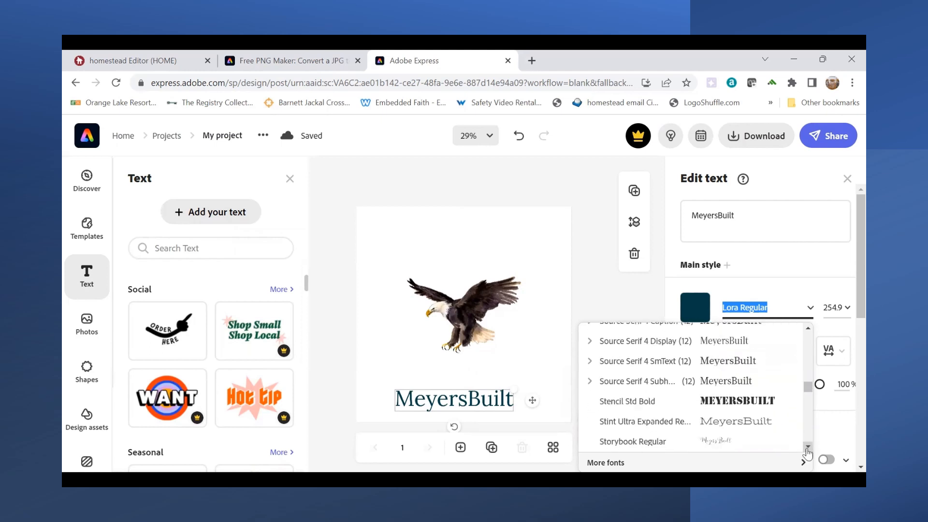
pyautogui.click(725, 401)
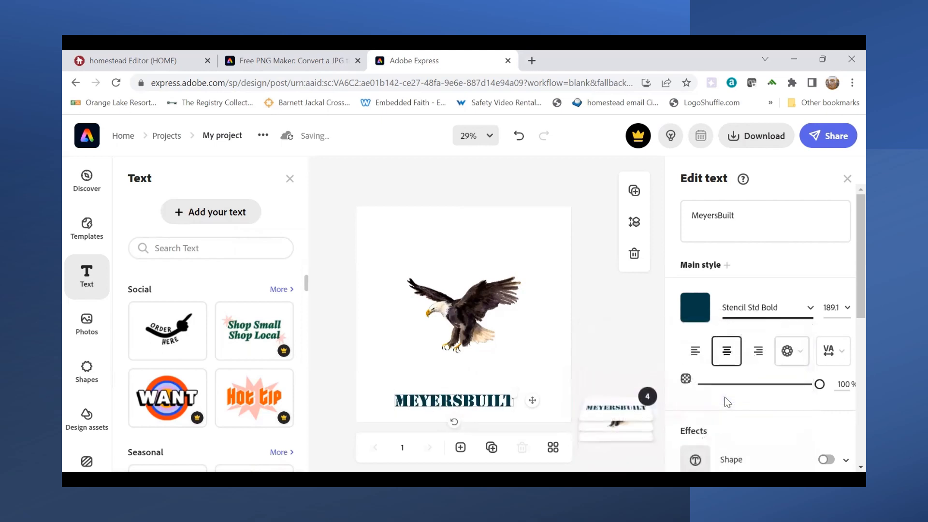
# - Set the MeyersBuilt text to the custom blue-violet color #4411E4
pyautogui.click(695, 311)
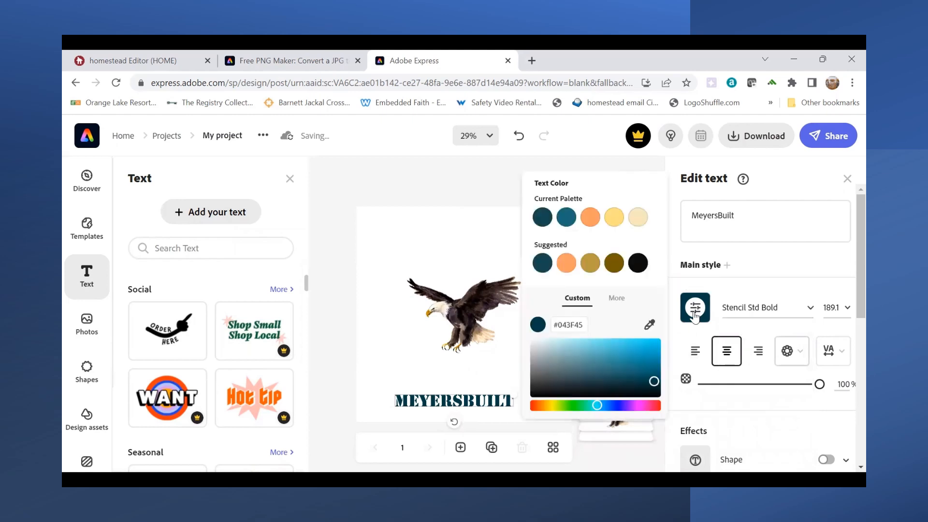
pyautogui.click(623, 406)
pyautogui.moveTo(654, 381); pyautogui.dragTo(647, 345)
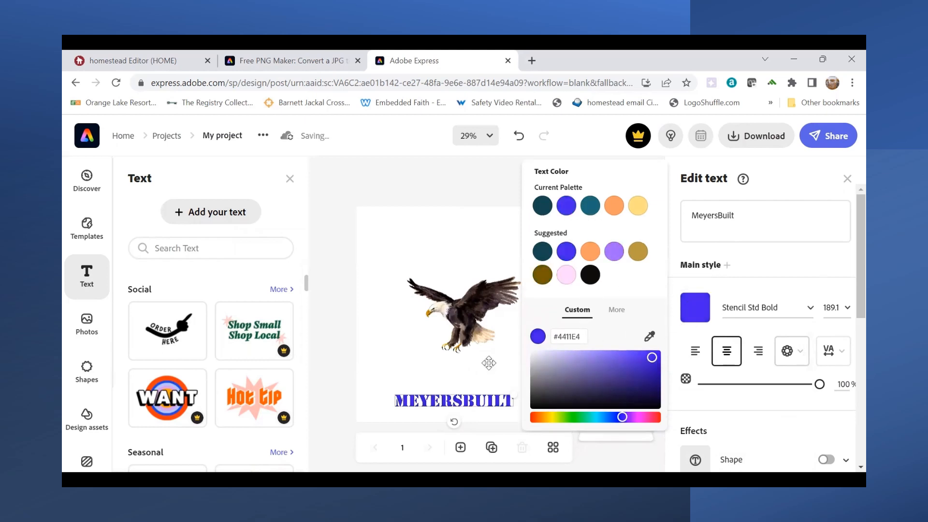
pyautogui.click(466, 391)
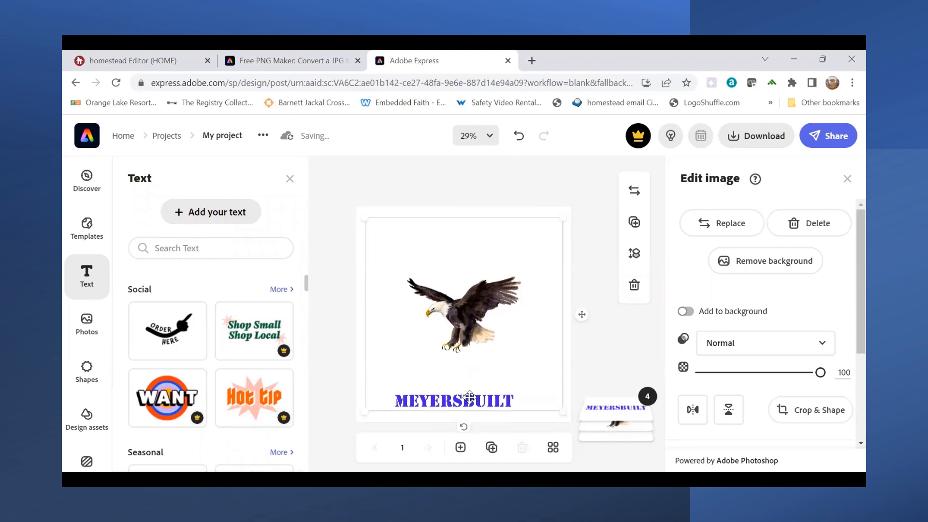
# - Append ".com" to the text so it reads "MeyersBuilt.com"
pyautogui.click(469, 396)
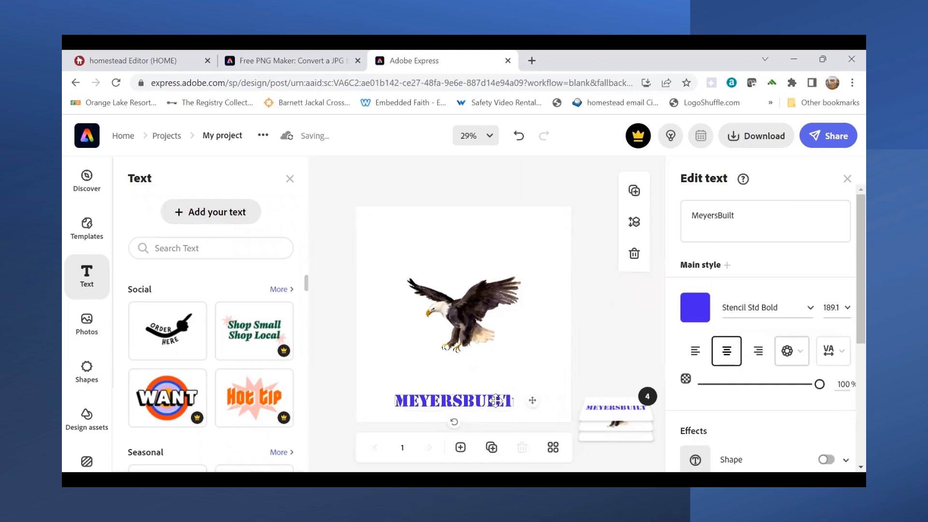
pyautogui.click(736, 217)
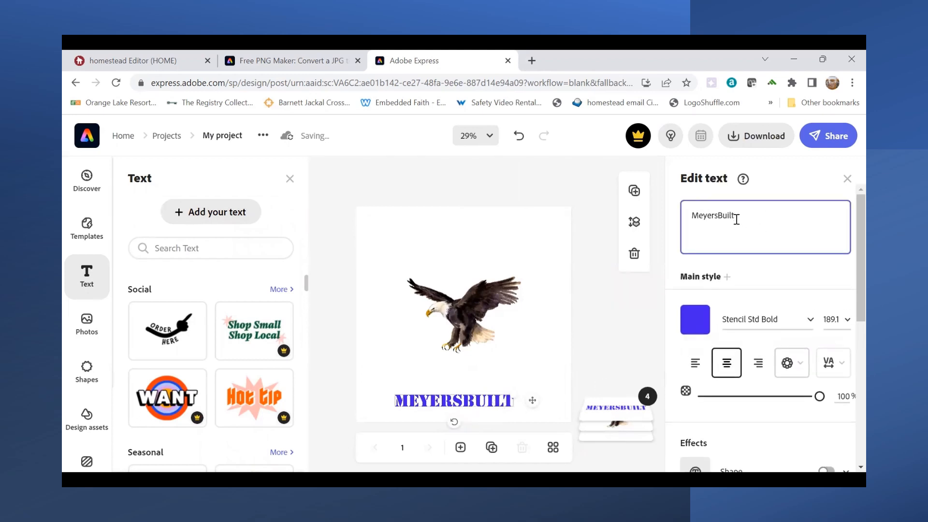
pyautogui.write('.com')
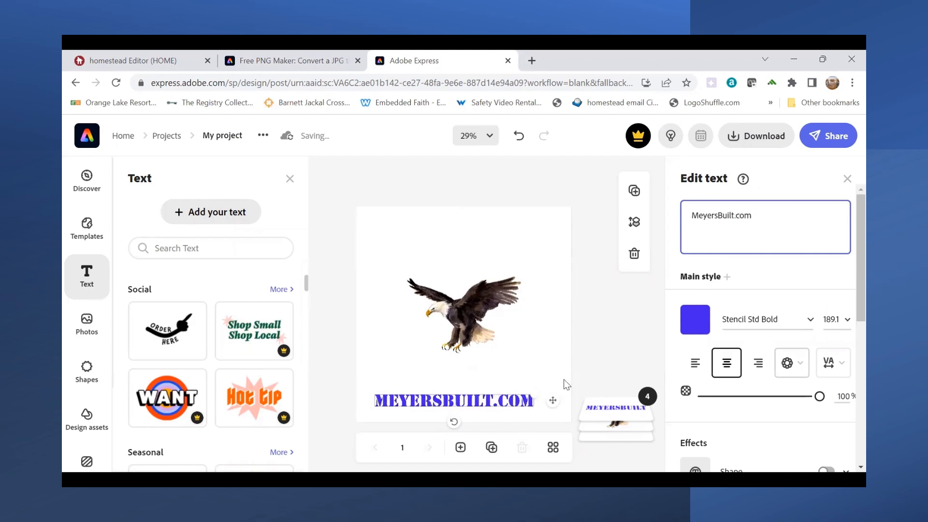
# - Move the MeyersBuilt.com text up and center it horizontally on the page, directly beneath the eagle's claws
pyautogui.moveTo(552, 400); pyautogui.dragTo(553, 382)
pyautogui.click(524, 398)
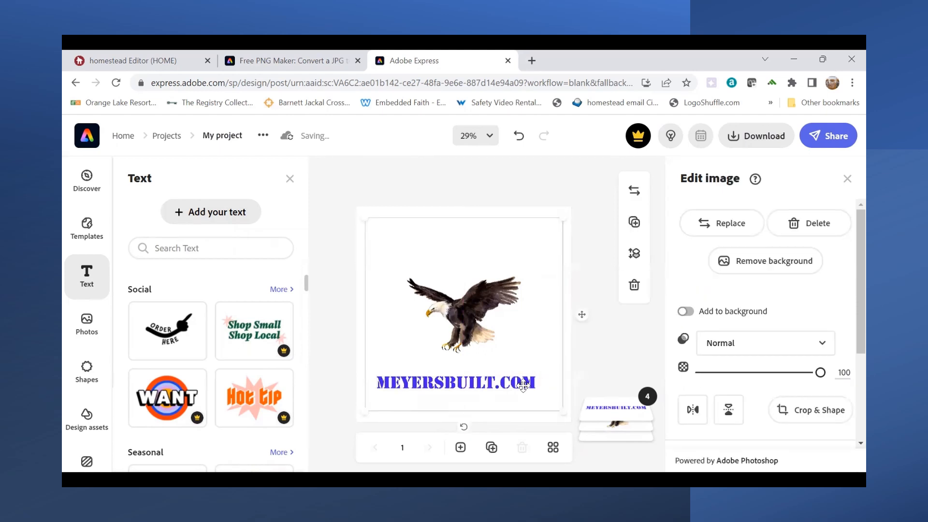
pyautogui.click(523, 385)
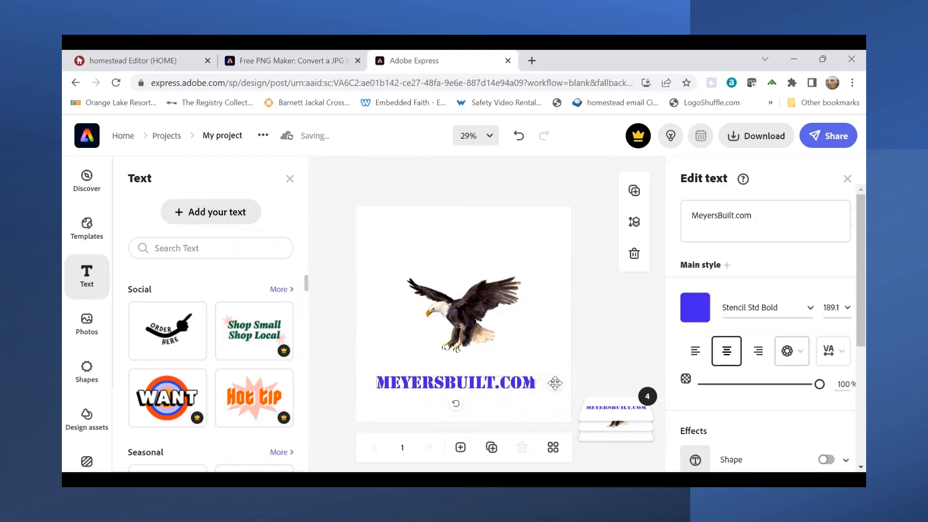
pyautogui.moveTo(554, 383); pyautogui.dragTo(563, 367)
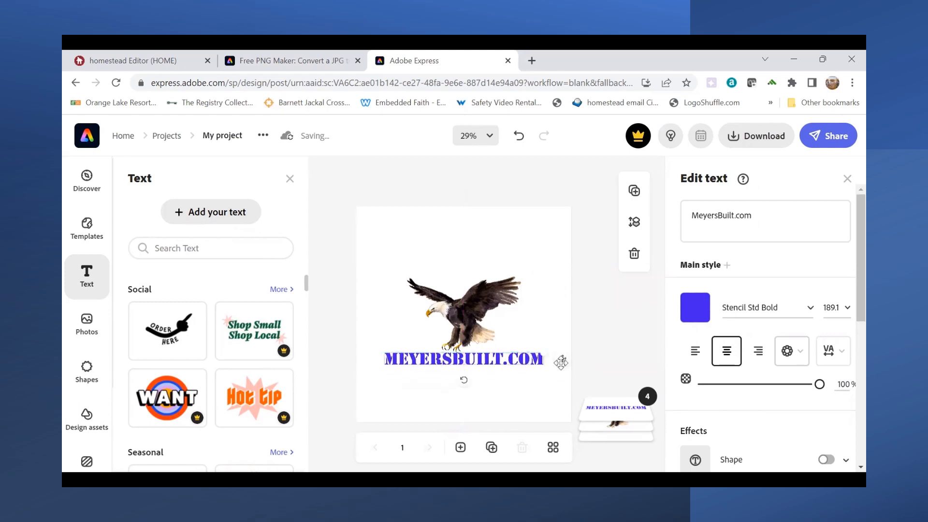
# - Enlarge the eagle image slightly and center it horizontally above the MeyersBuilt.com text
pyautogui.click(467, 324)
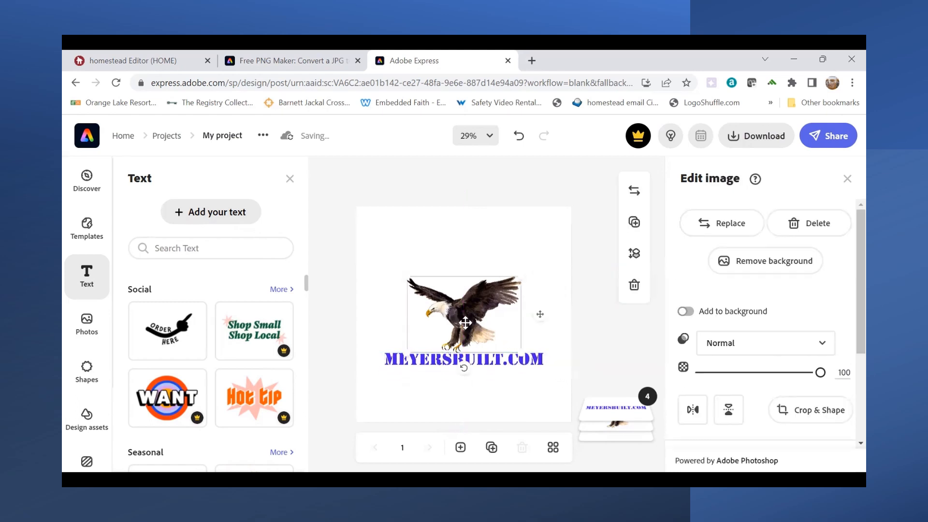
pyautogui.moveTo(521, 276); pyautogui.dragTo(540, 264)
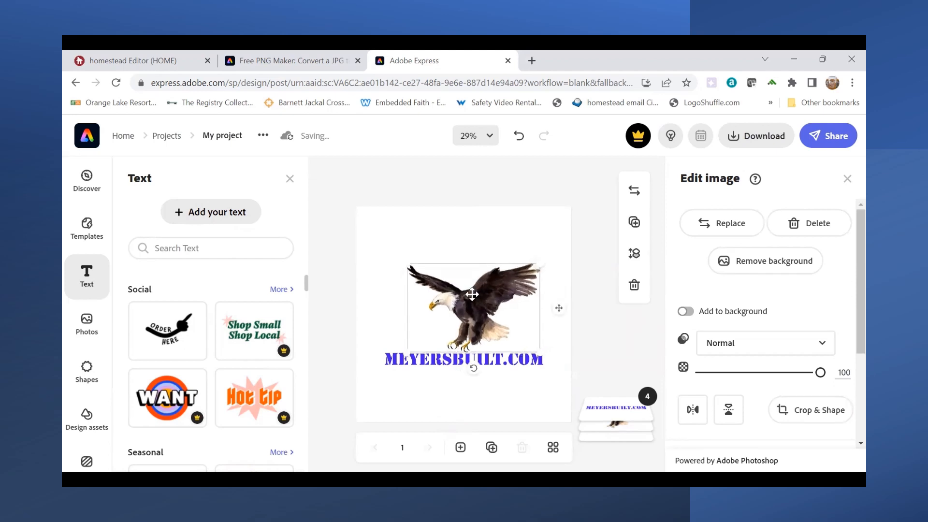
pyautogui.moveTo(469, 295); pyautogui.dragTo(467, 301)
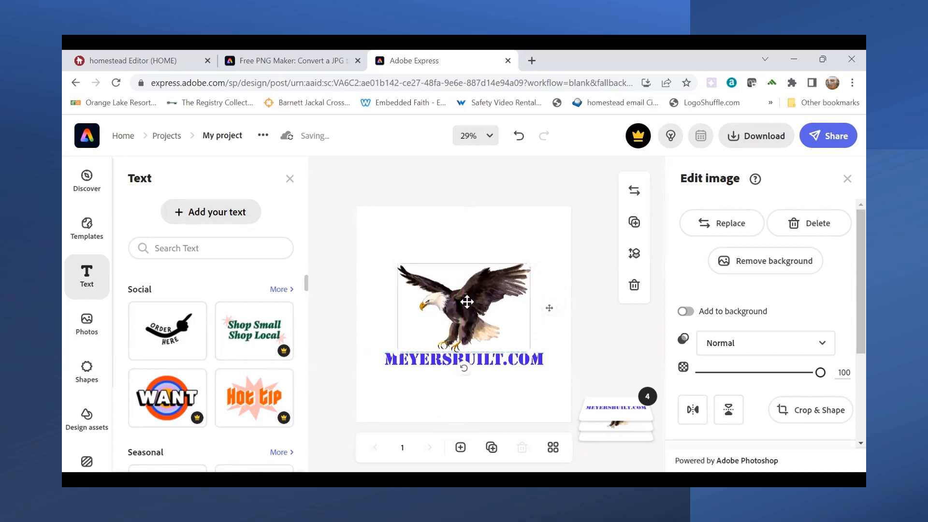
# - Turn on the Filters effect for the bleach-effect background image
pyautogui.click(493, 403)
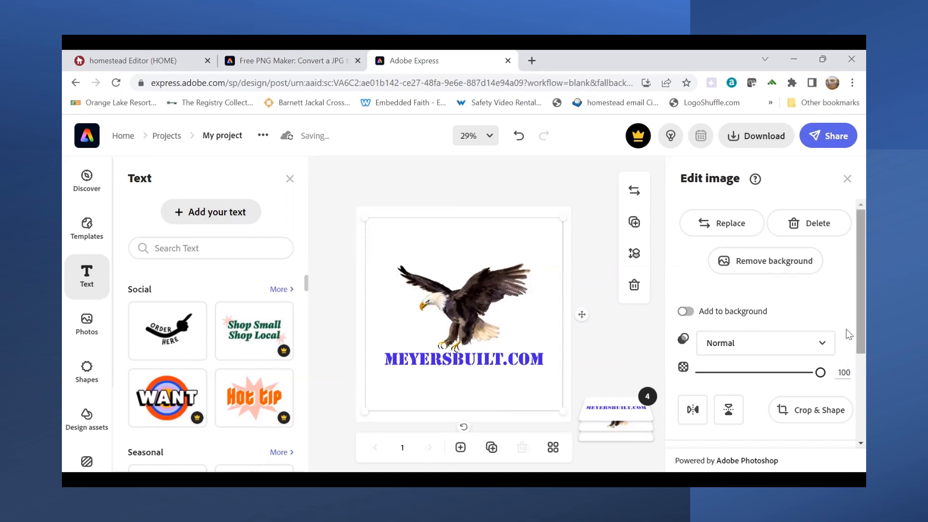
pyautogui.scroll(-3, 849, 338)
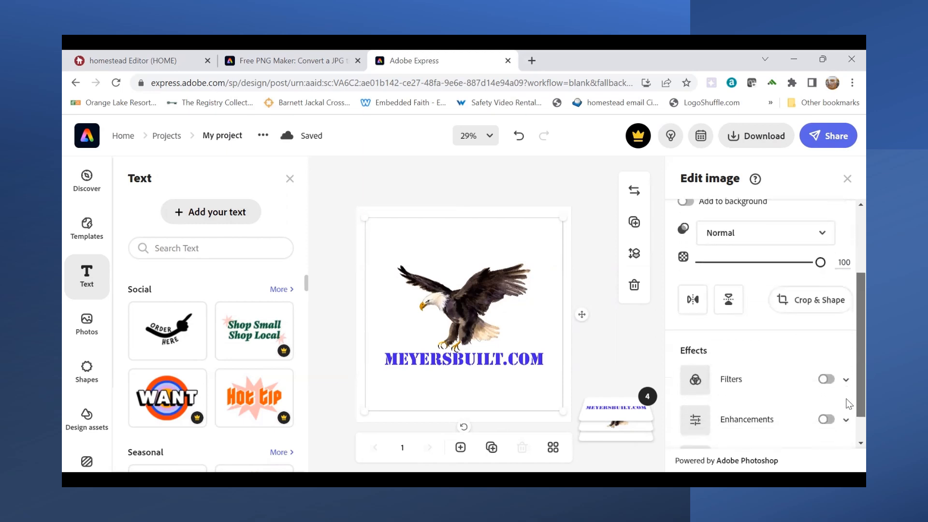
pyautogui.scroll(-1, 849, 416)
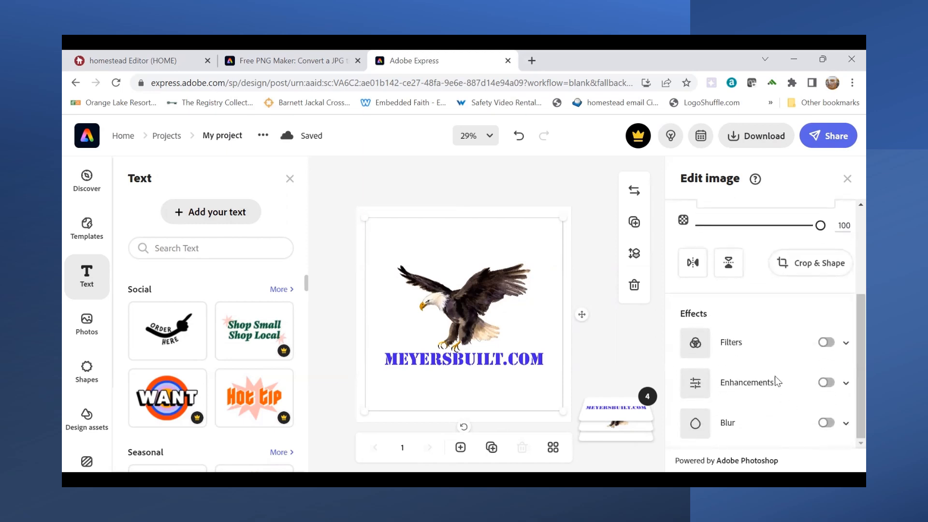
pyautogui.click(829, 346)
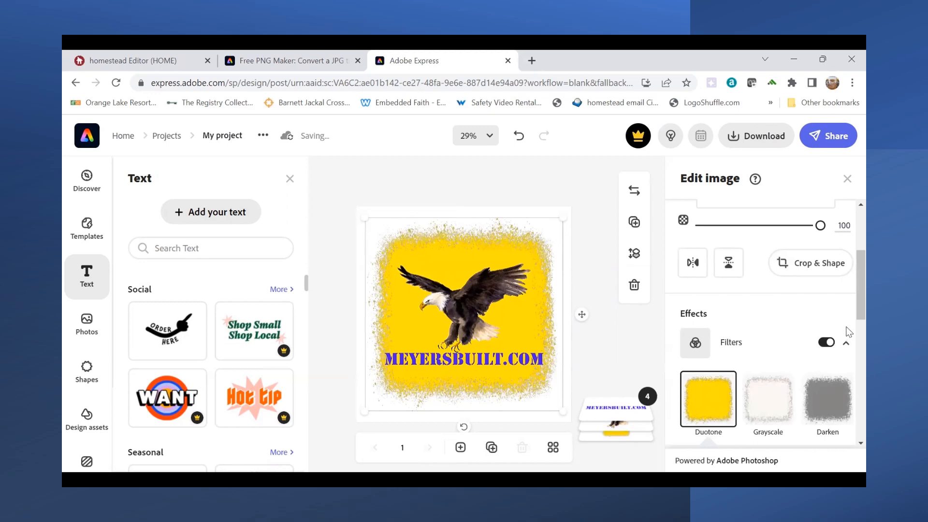
# - Try the Darken and Grayscale filters on the bleach-effect background image, and settle on the Lighten filter
pyautogui.scroll(-2, 846, 333)
pyautogui.scroll(-3, 846, 331)
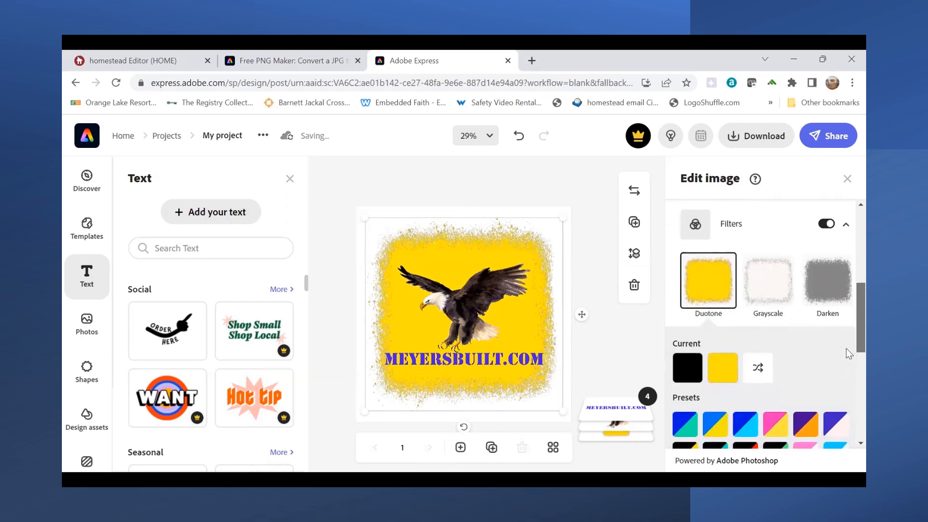
pyautogui.scroll(2, 848, 341)
pyautogui.scroll(-1, 849, 344)
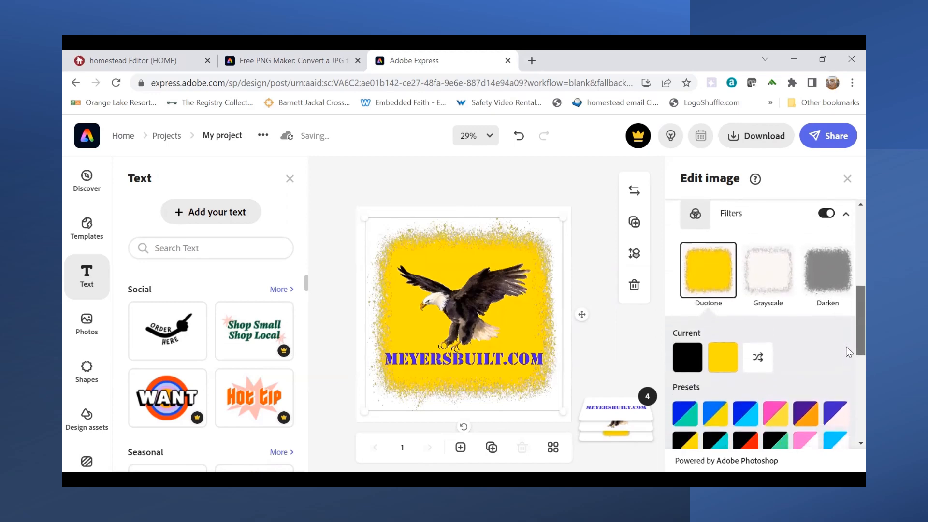
pyautogui.click(826, 272)
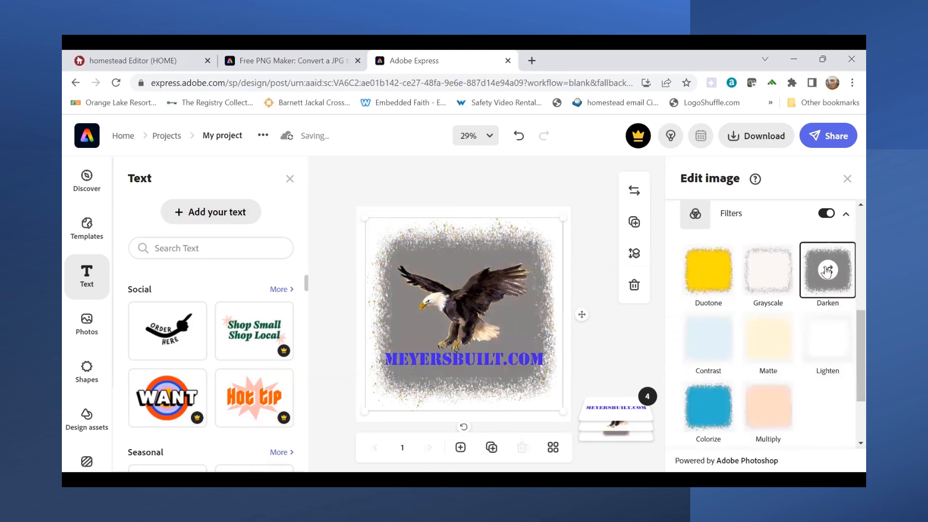
pyautogui.click(775, 271)
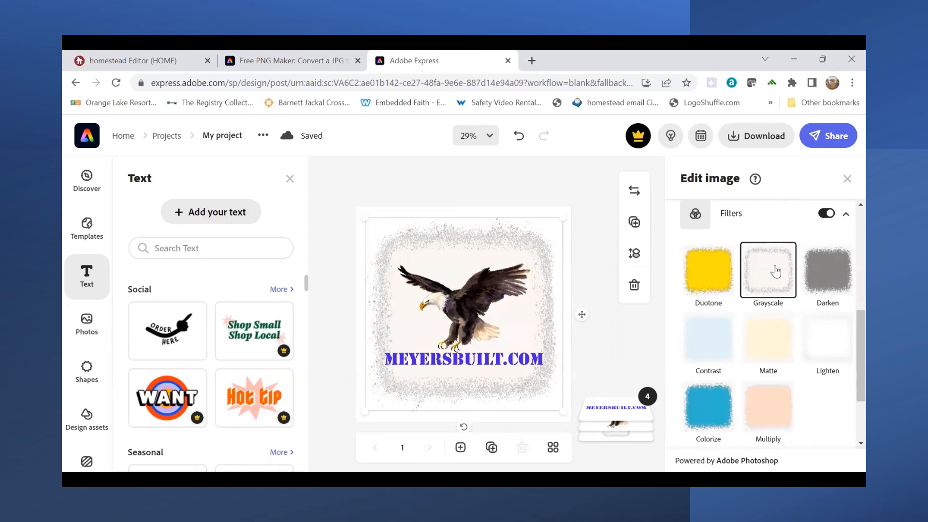
pyautogui.click(825, 341)
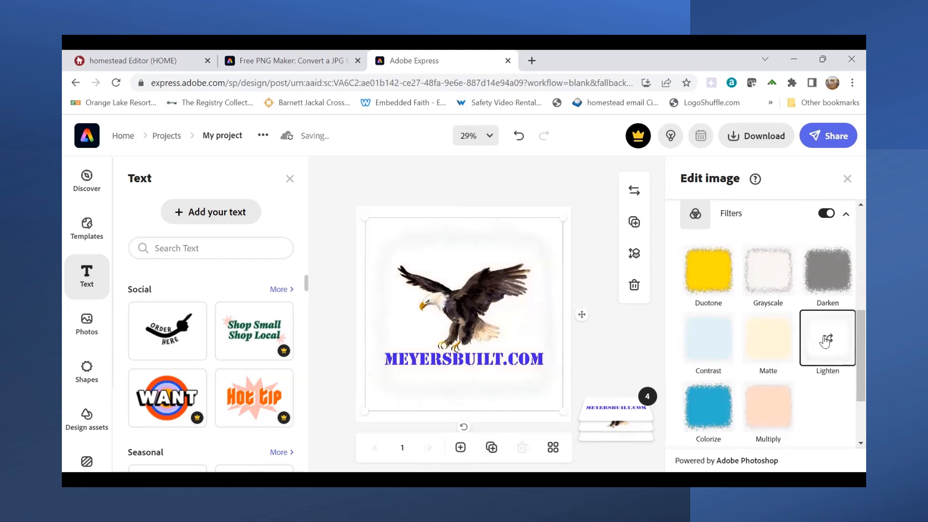
# - Shrink the MeyersBuilt.com text to size 158.6, center it under the eagle at about the eagle's width, and deselect it
pyautogui.click(522, 358)
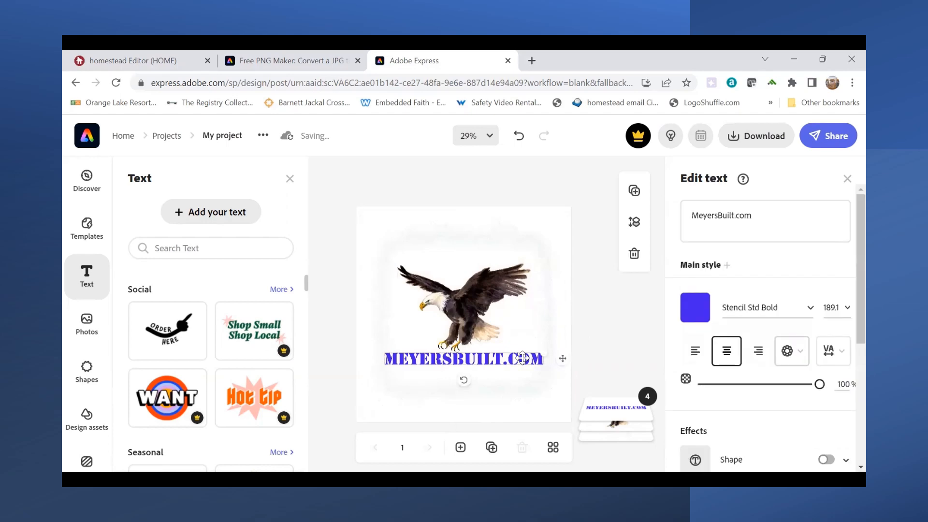
pyautogui.moveTo(544, 351); pyautogui.dragTo(517, 356)
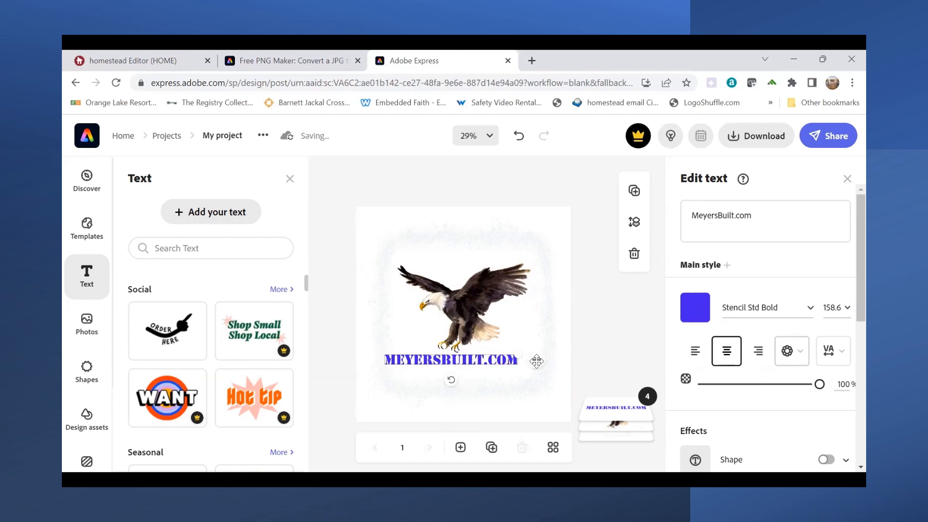
pyautogui.moveTo(536, 361); pyautogui.dragTo(549, 360)
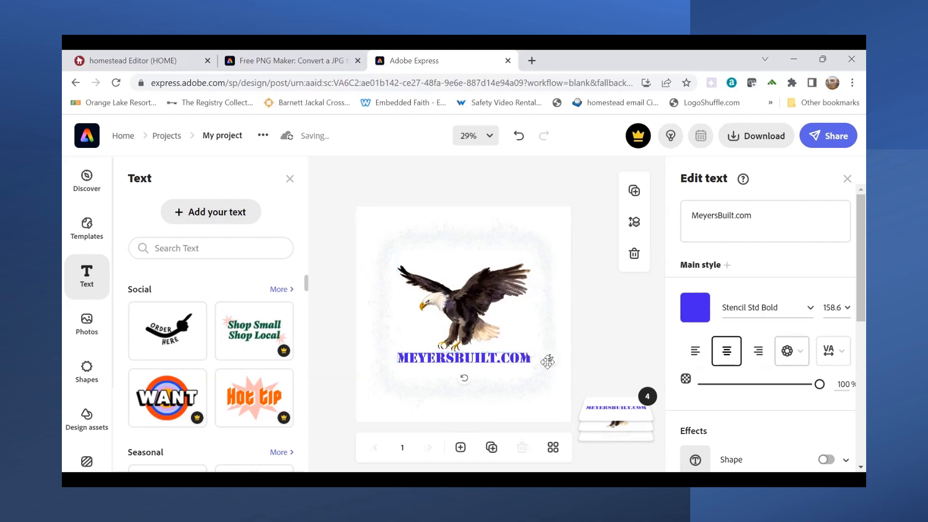
pyautogui.click(646, 332)
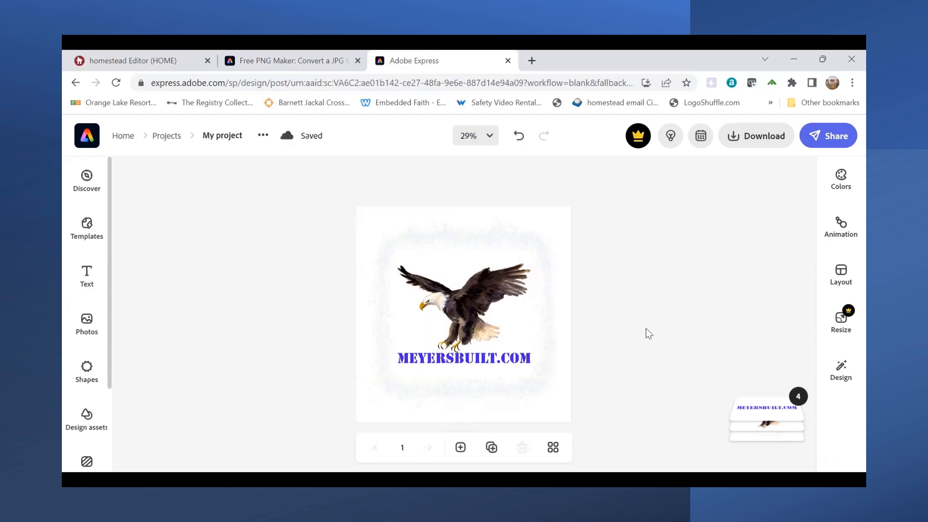
# - Download the logo design as a PNG with transparent background and open the downloaded file
pyautogui.click(766, 138)
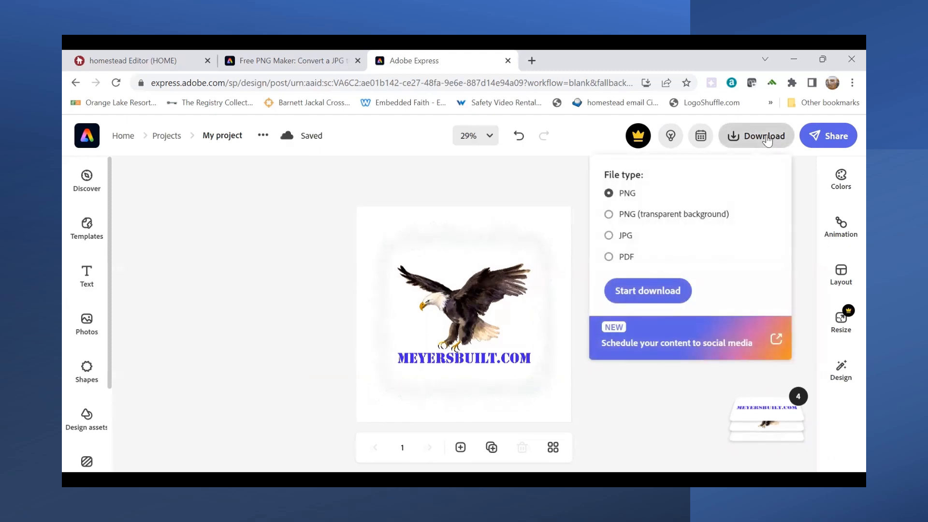
pyautogui.click(609, 214)
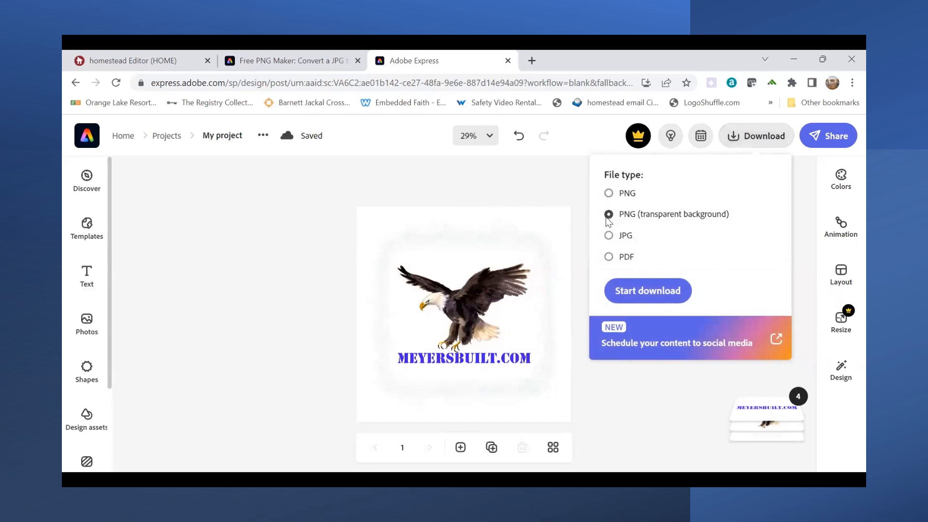
pyautogui.click(658, 294)
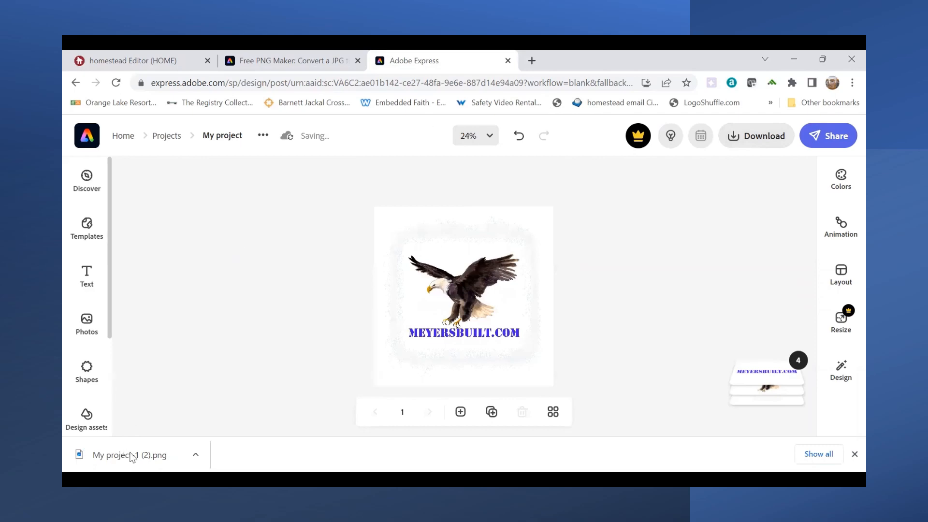
pyautogui.click(132, 456)
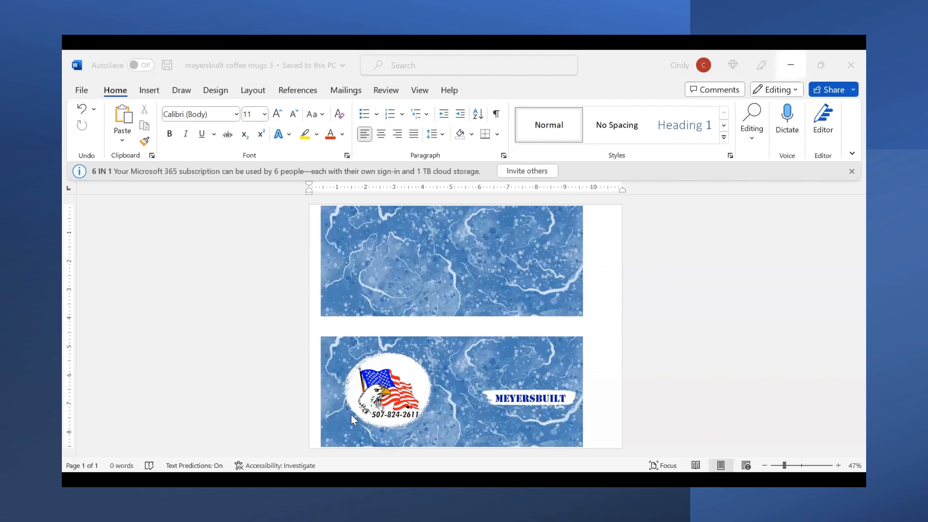
# - Switch to the Word document meyersbuilt coffee mugs 3 and delete the flag-and-eagle logo and the white oval behind it
pyautogui.click(390, 406)
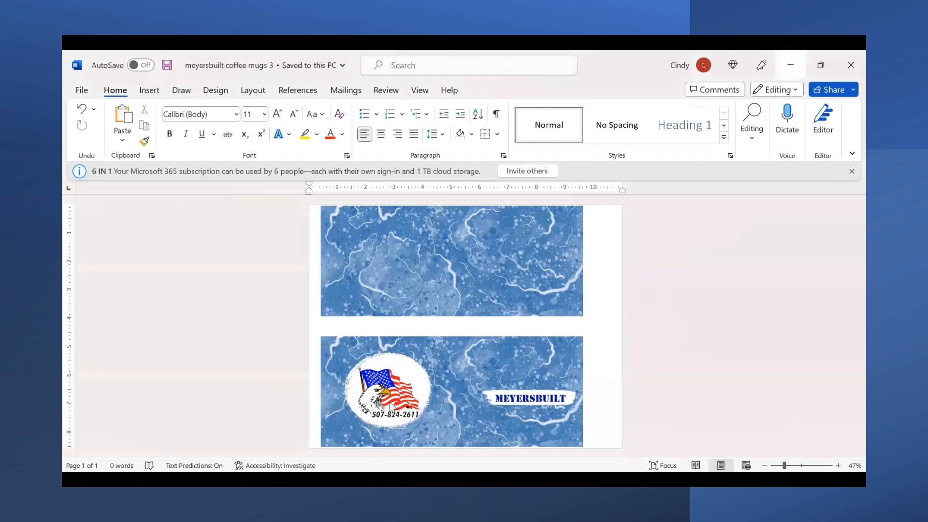
pyautogui.click(391, 407)
pyautogui.press('Delete')
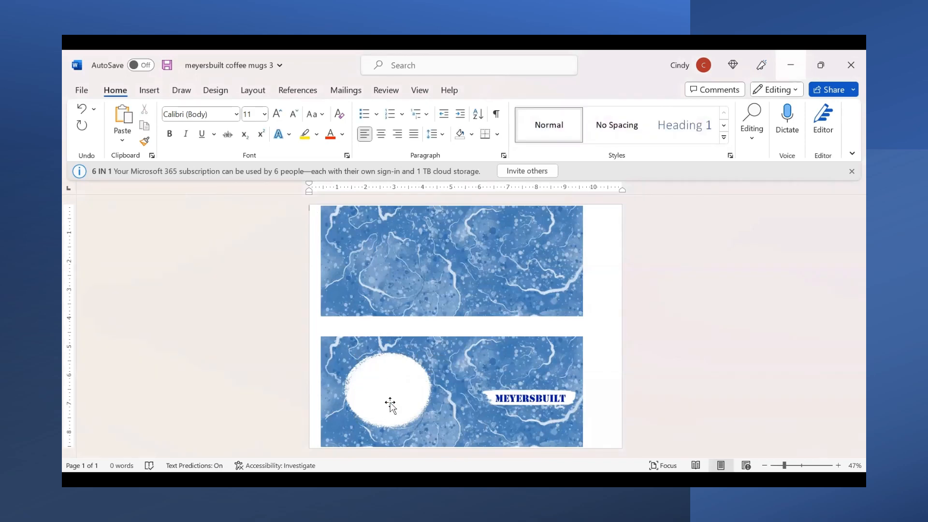
pyautogui.click(390, 405)
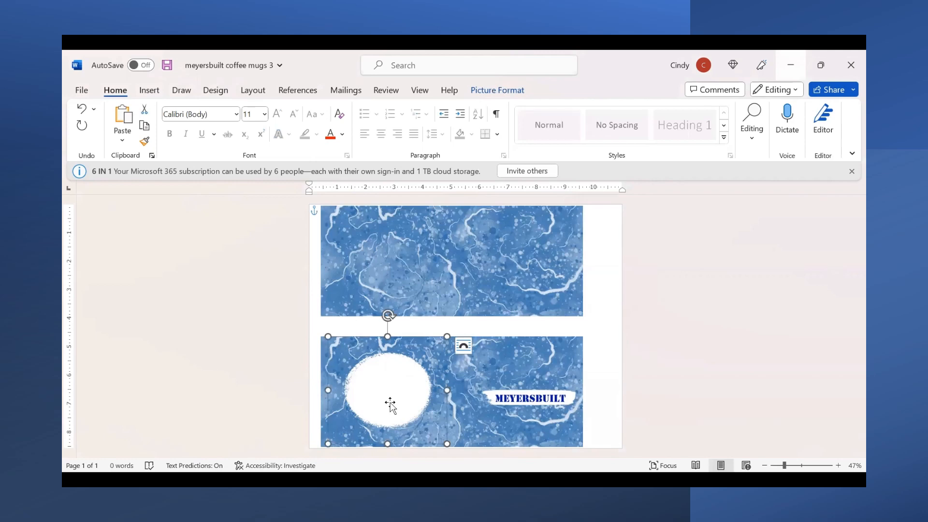
pyautogui.press('Delete')
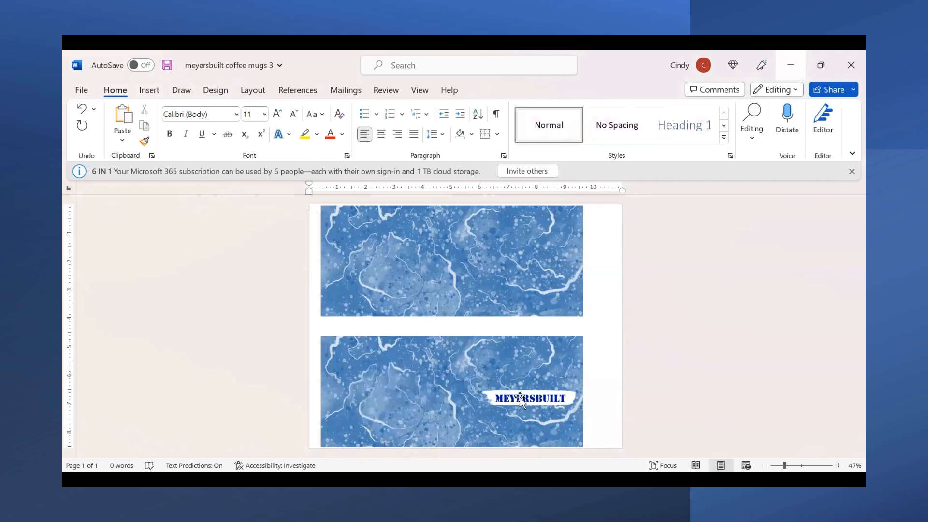
# - Delete the MEYERSBUILT lettering picture and the white brush stroke behind it from the lower blue background
pyautogui.click(520, 395)
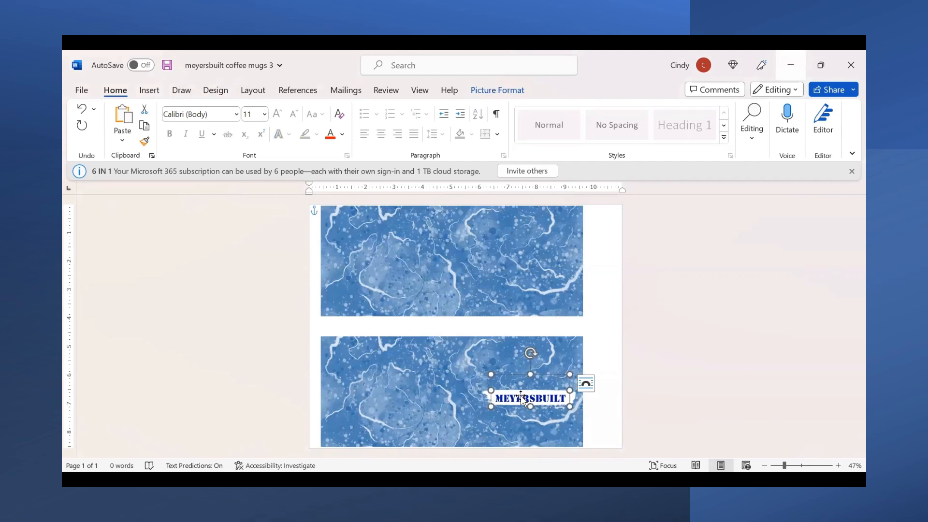
pyautogui.press('Delete')
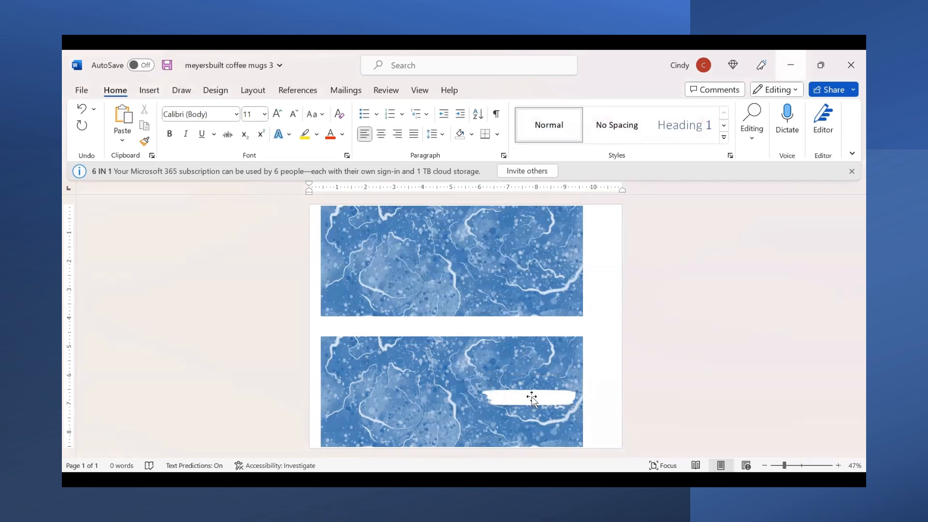
pyautogui.click(532, 397)
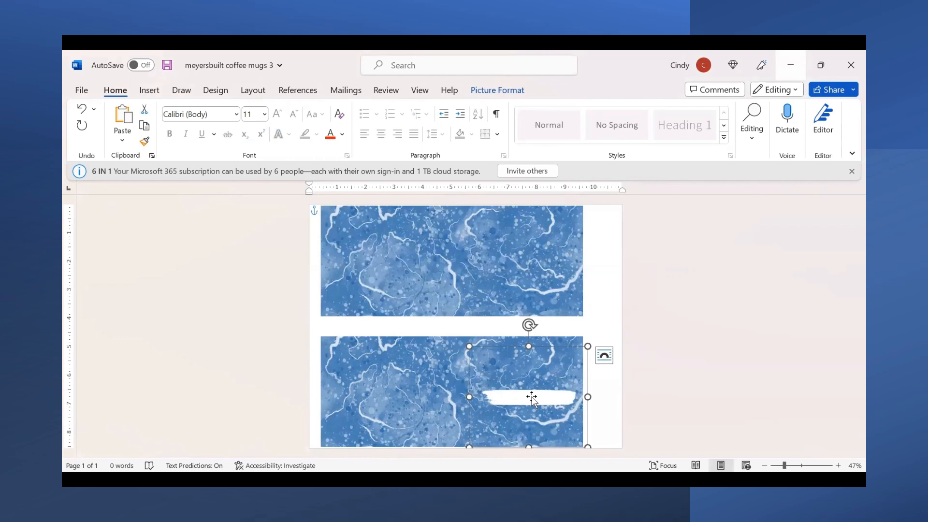
pyautogui.press('Delete')
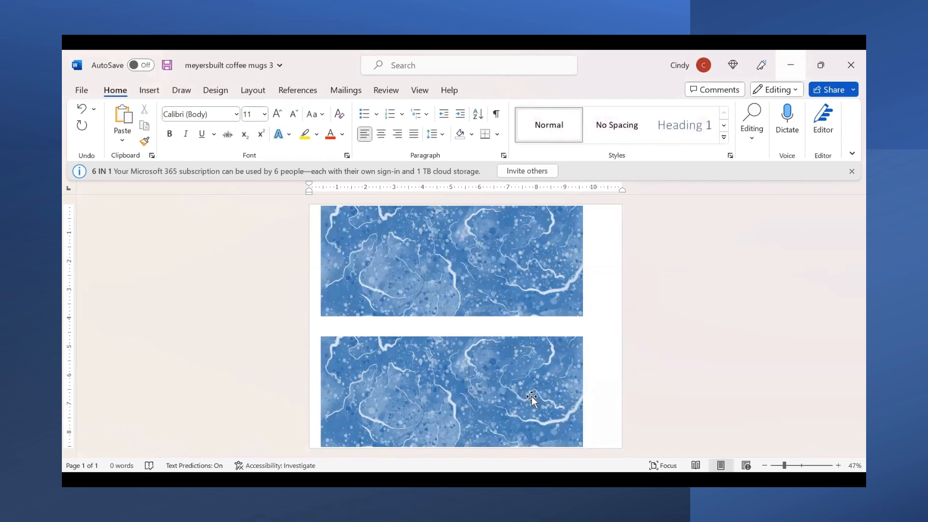
# - Narrow the upper and lower blue background pictures from their right edges to about 9 inches wide each
pyautogui.click(521, 281)
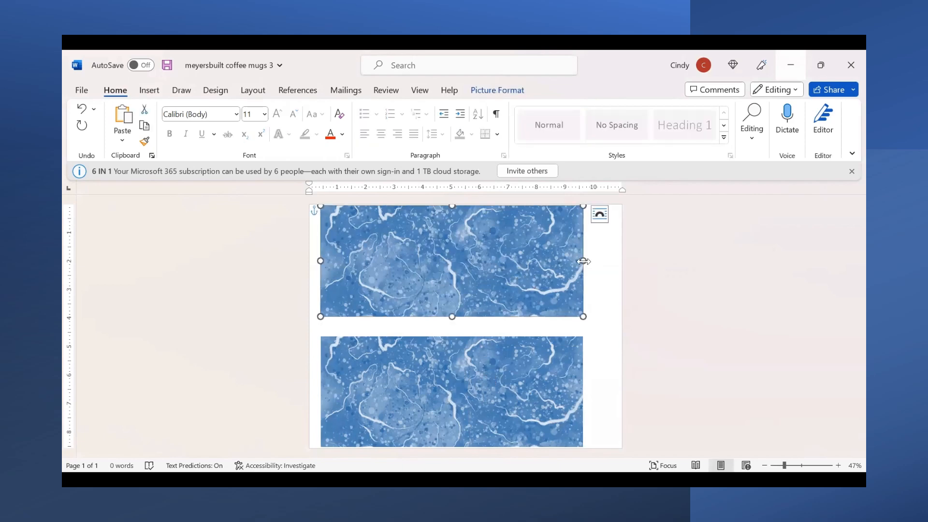
pyautogui.moveTo(583, 261); pyautogui.dragTo(577, 265)
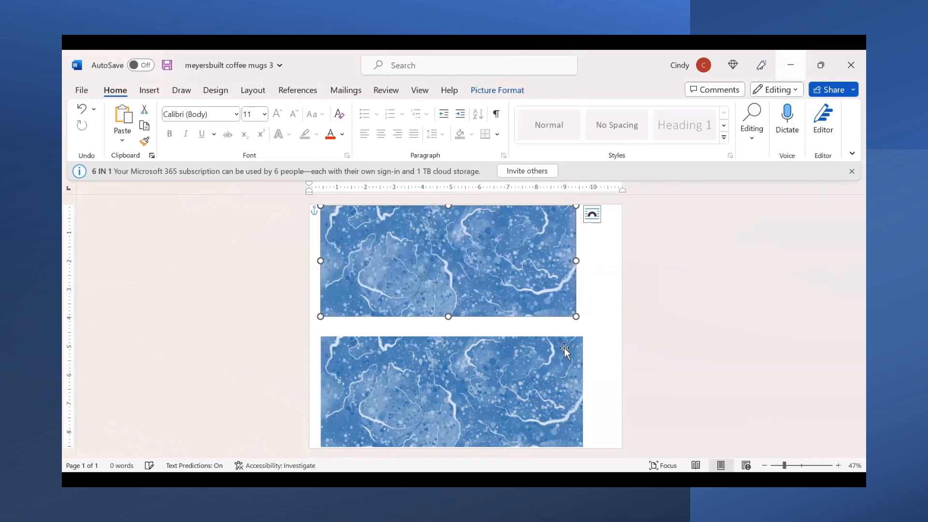
pyautogui.click(554, 389)
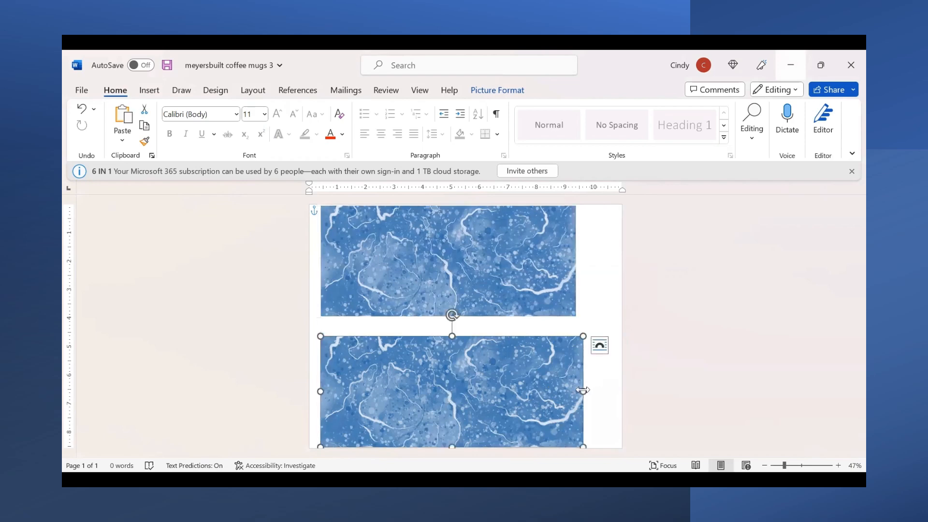
pyautogui.moveTo(583, 390); pyautogui.dragTo(578, 392)
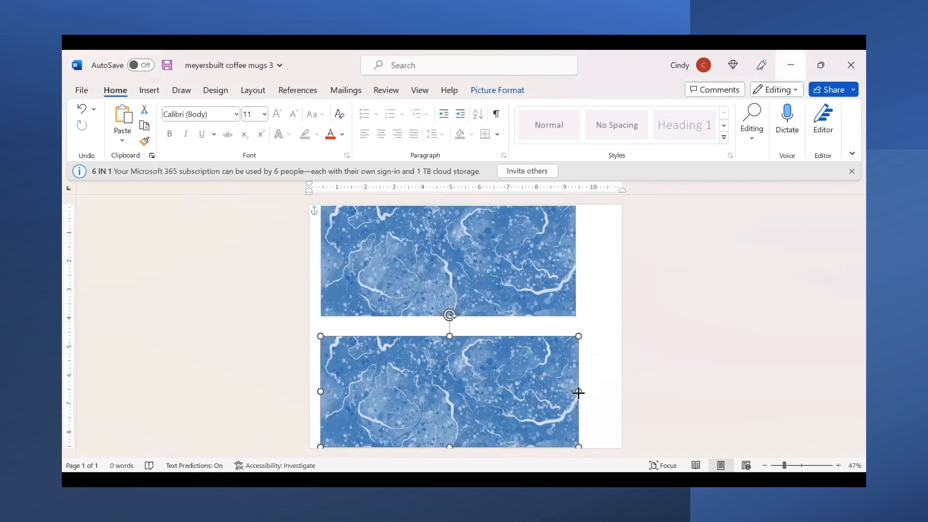
pyautogui.click(607, 374)
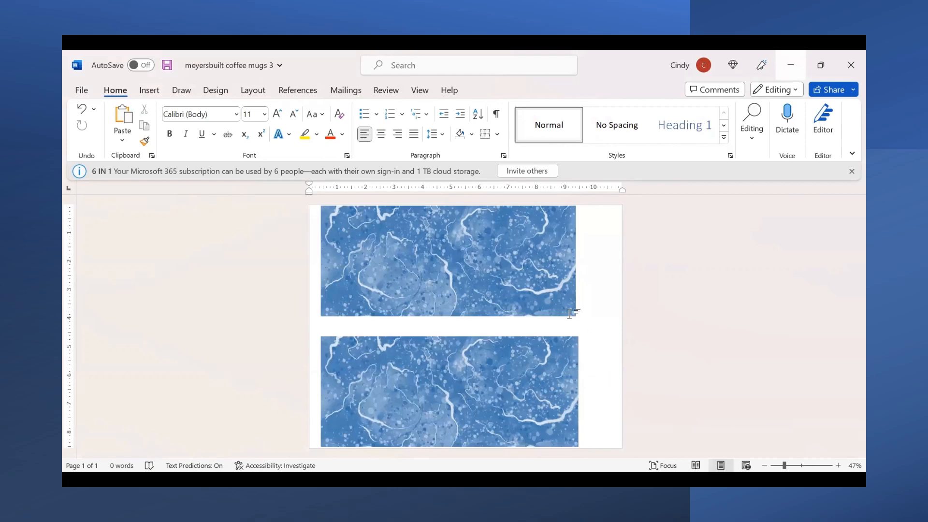
# - Set the text wrapping of both blue background pictures to Through
pyautogui.click(538, 269)
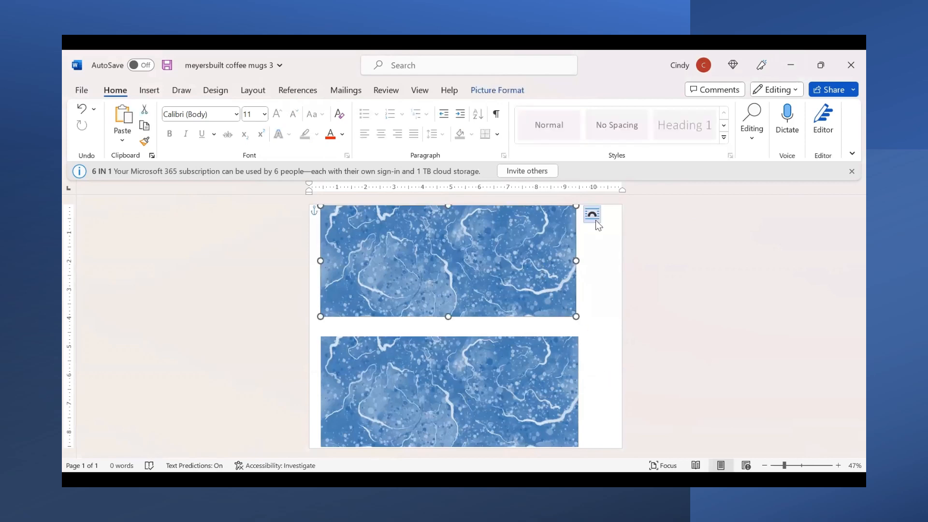
pyautogui.click(596, 220)
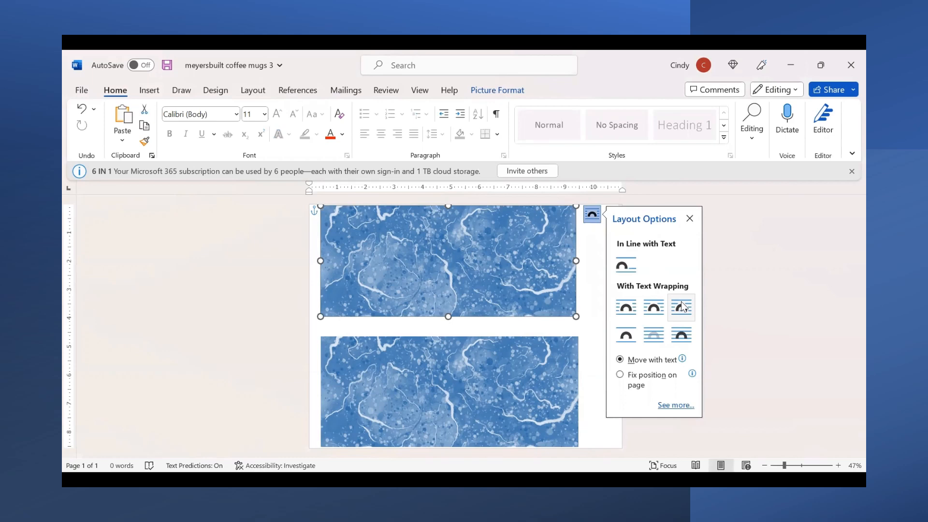
pyautogui.click(681, 302)
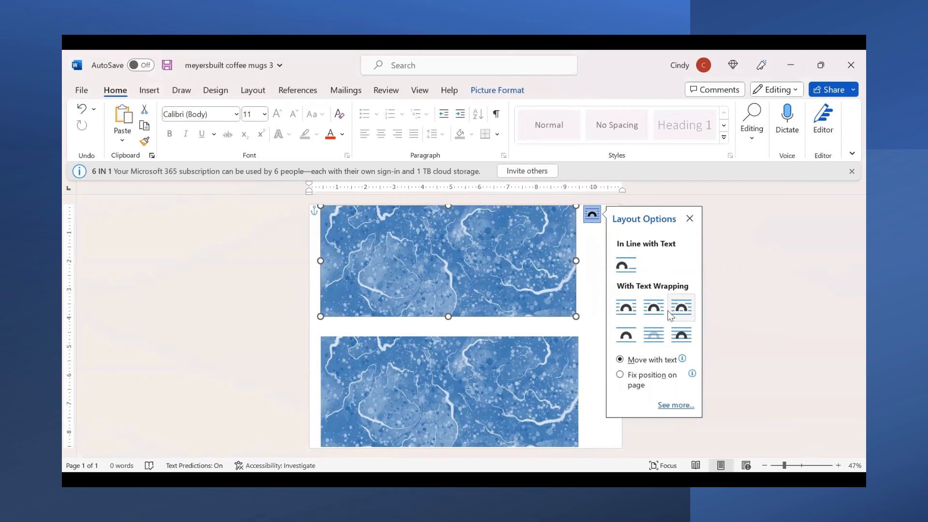
pyautogui.click(521, 397)
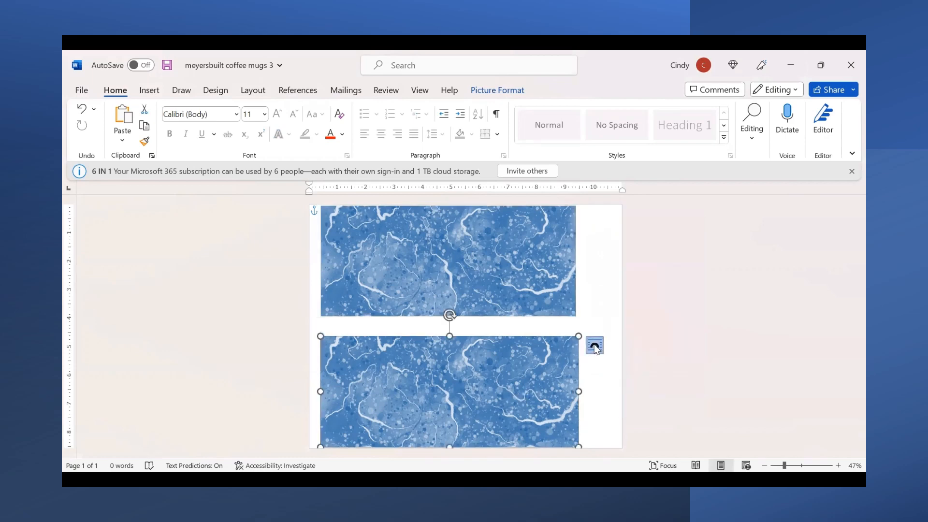
pyautogui.click(596, 347)
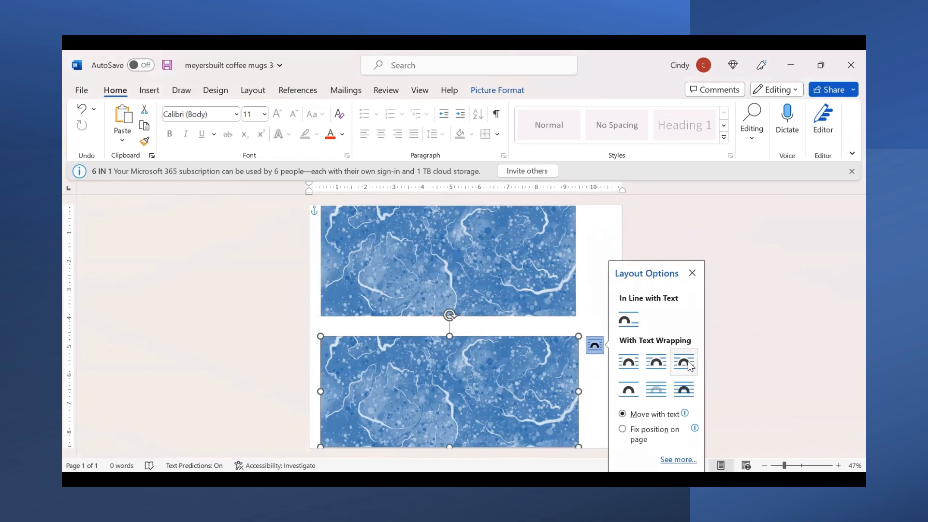
pyautogui.click(690, 366)
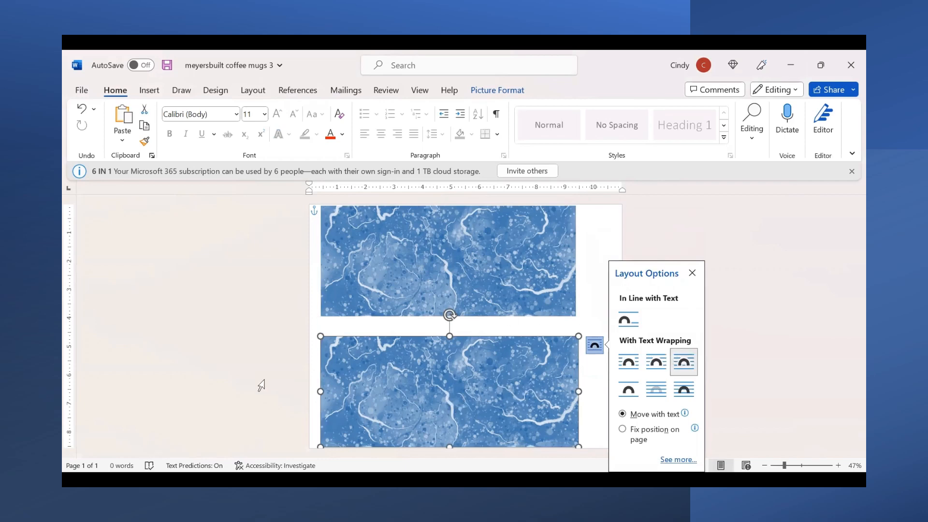
# - Insert the picture "meyersbuilt eagle 2 vid" from the meyersbuilt folder on the Desktop and set its text wrapping to Through
pyautogui.click(150, 92)
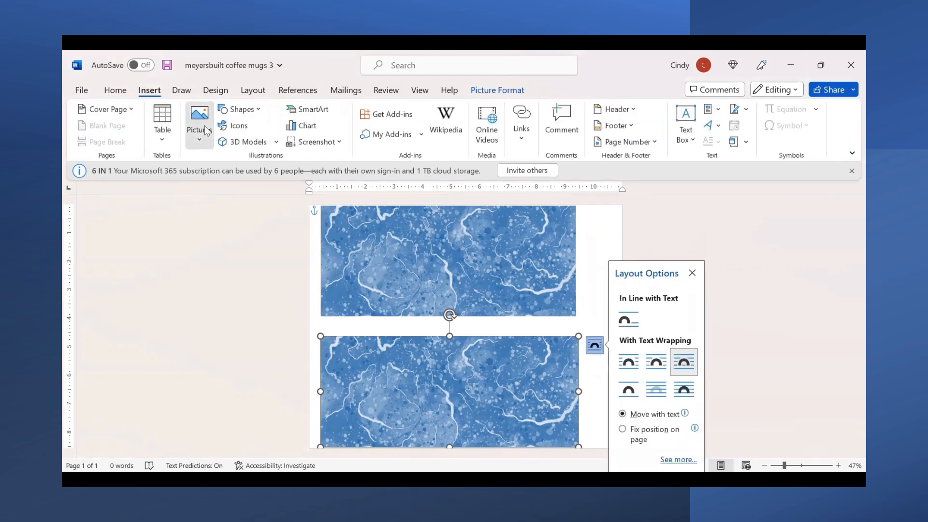
pyautogui.click(203, 129)
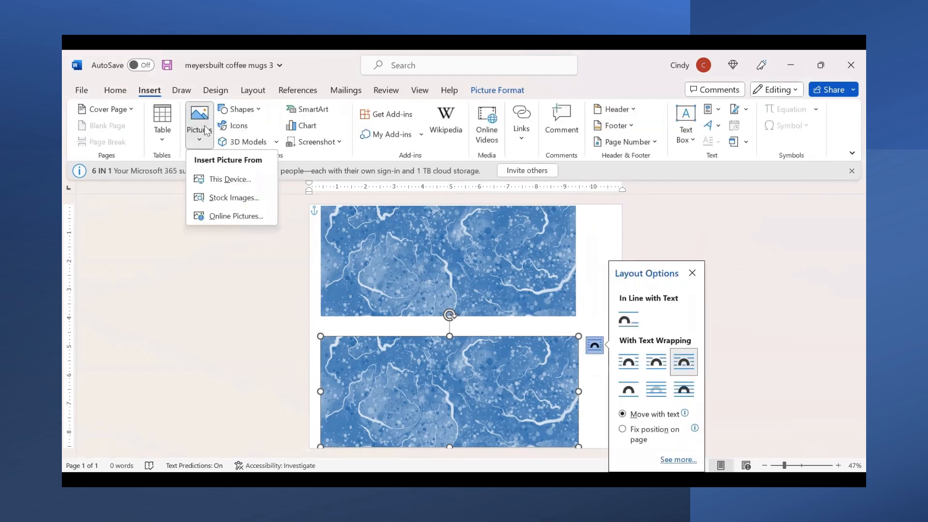
pyautogui.click(227, 179)
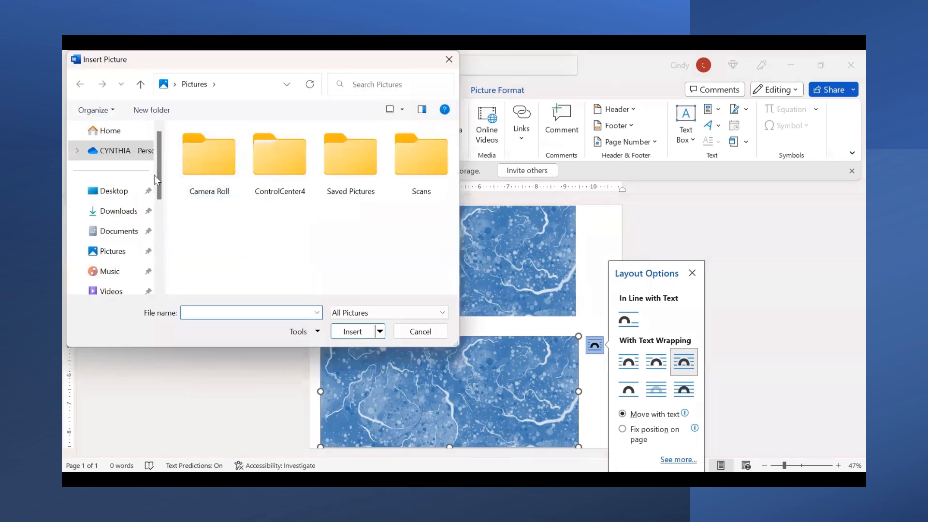
pyautogui.click(121, 191)
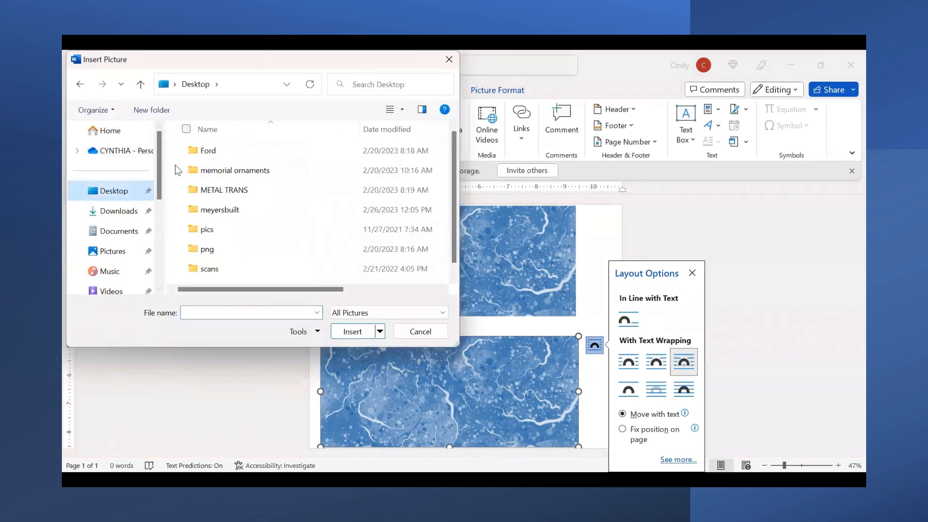
pyautogui.click(221, 211)
pyautogui.doubleClick(222, 212)
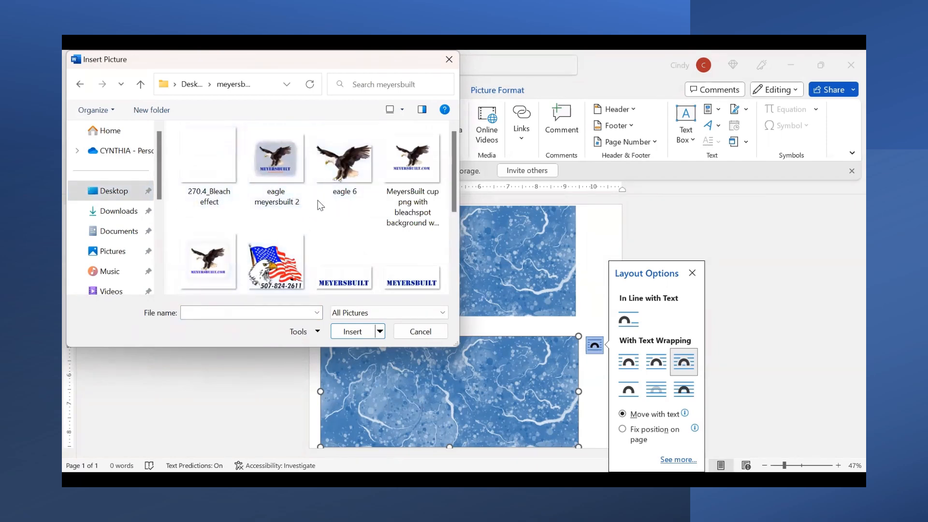
pyautogui.scroll(-2, 455, 292)
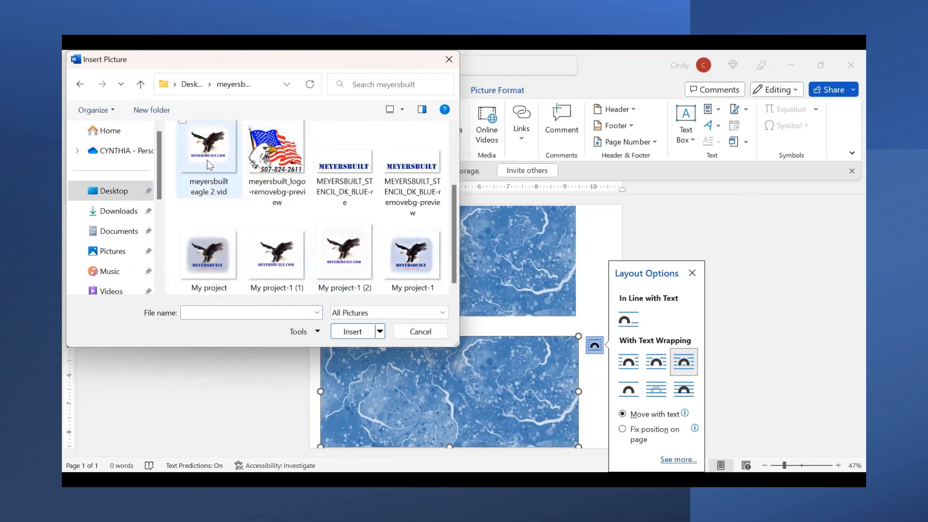
pyautogui.doubleClick(207, 150)
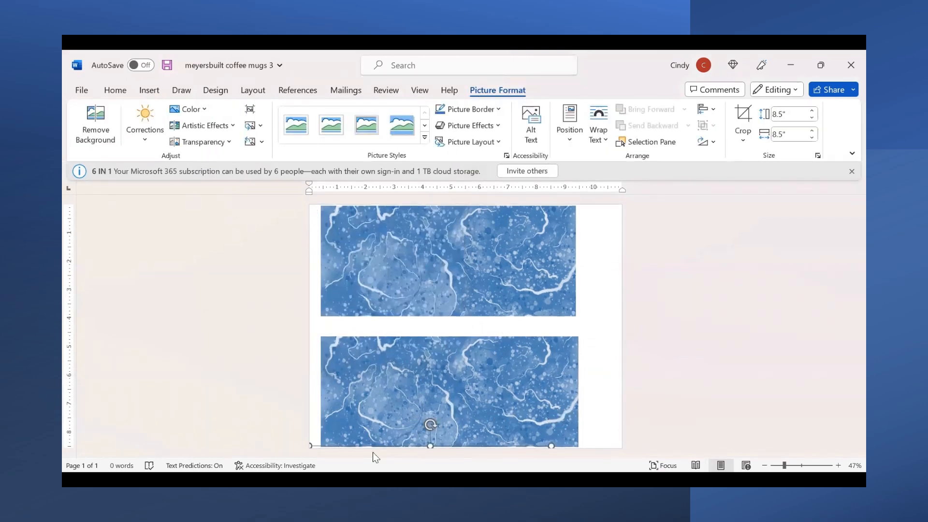
pyautogui.click(598, 138)
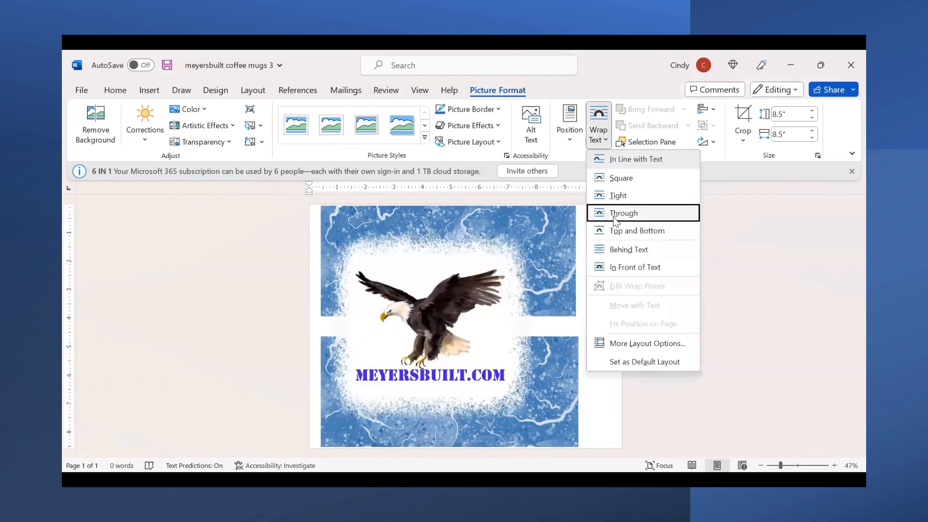
pyautogui.click(615, 215)
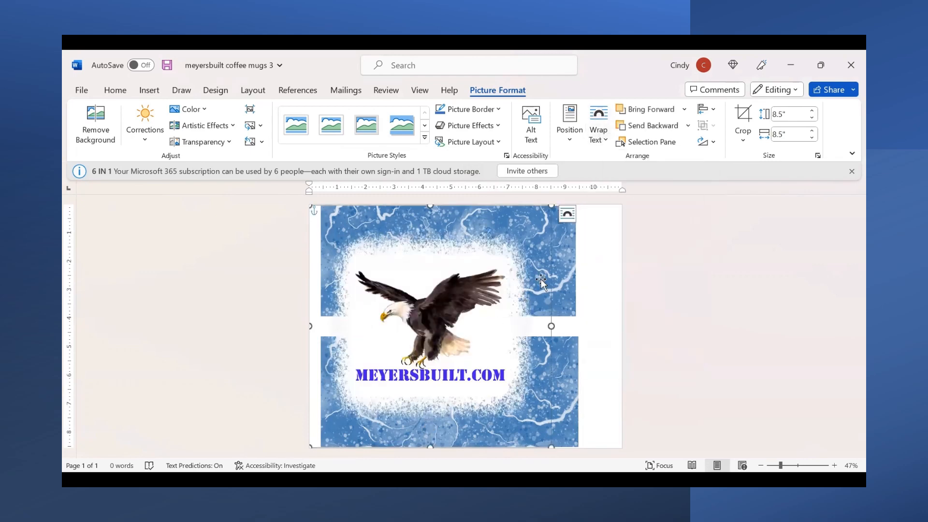